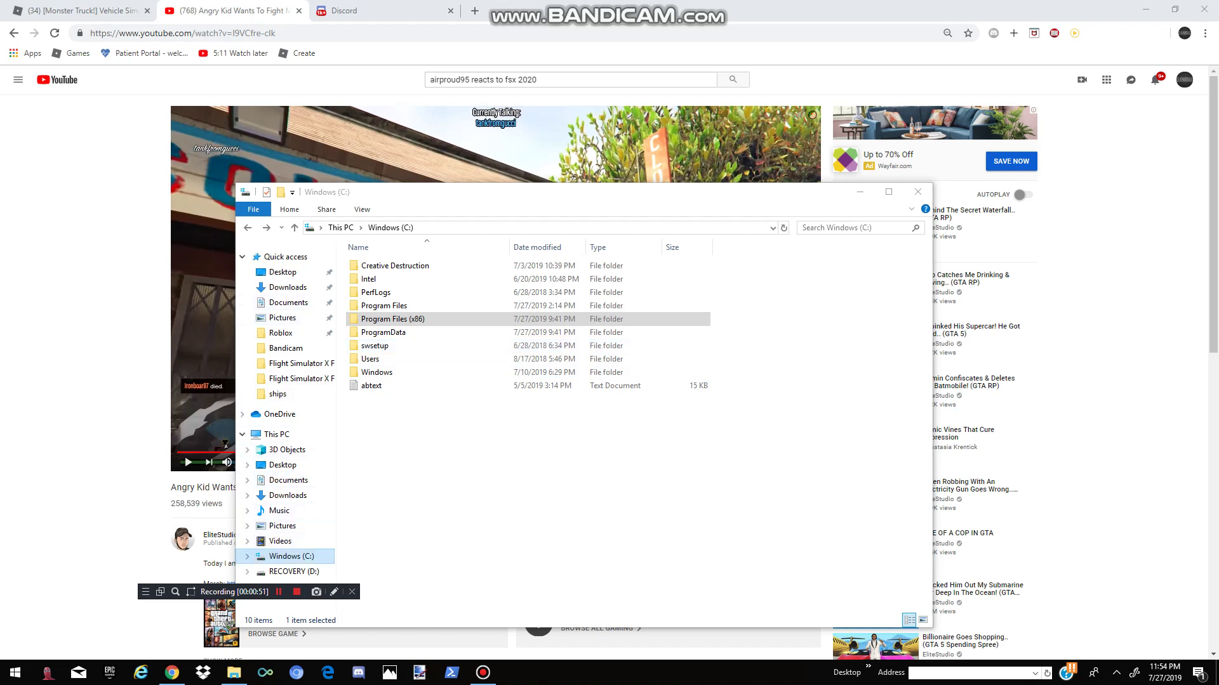
Step: Look inside Program Files on the C: drive, then return to the drive listing
left_click(527, 482)
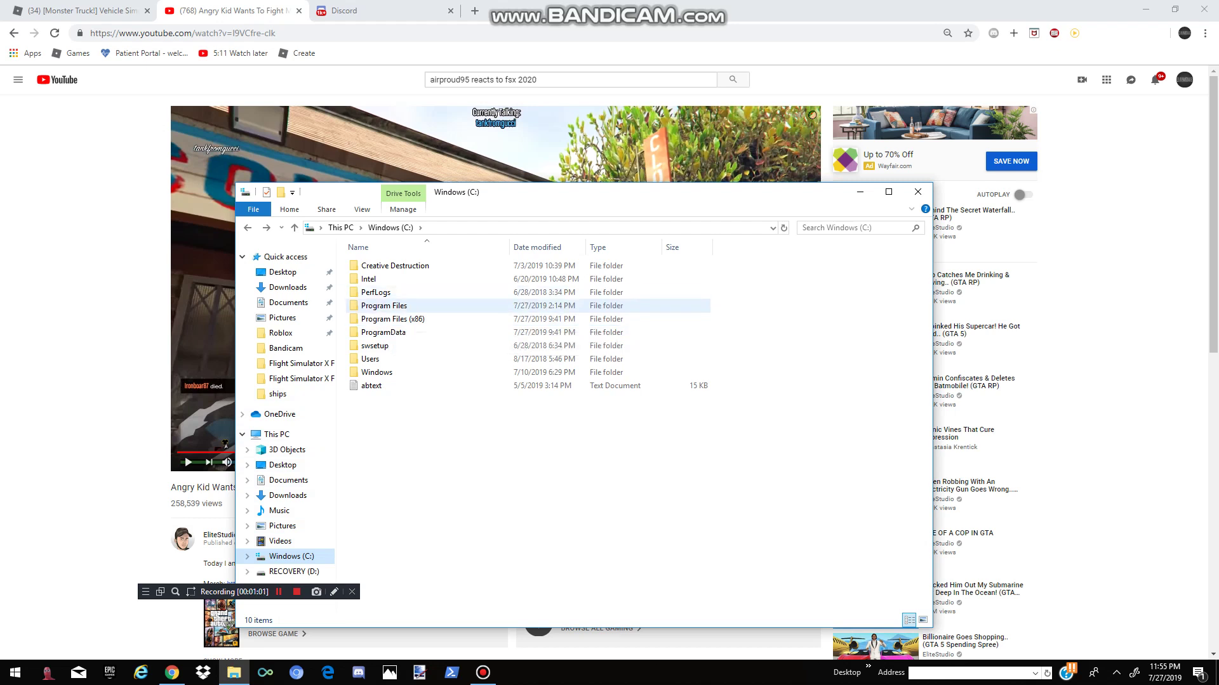
double_click(384, 306)
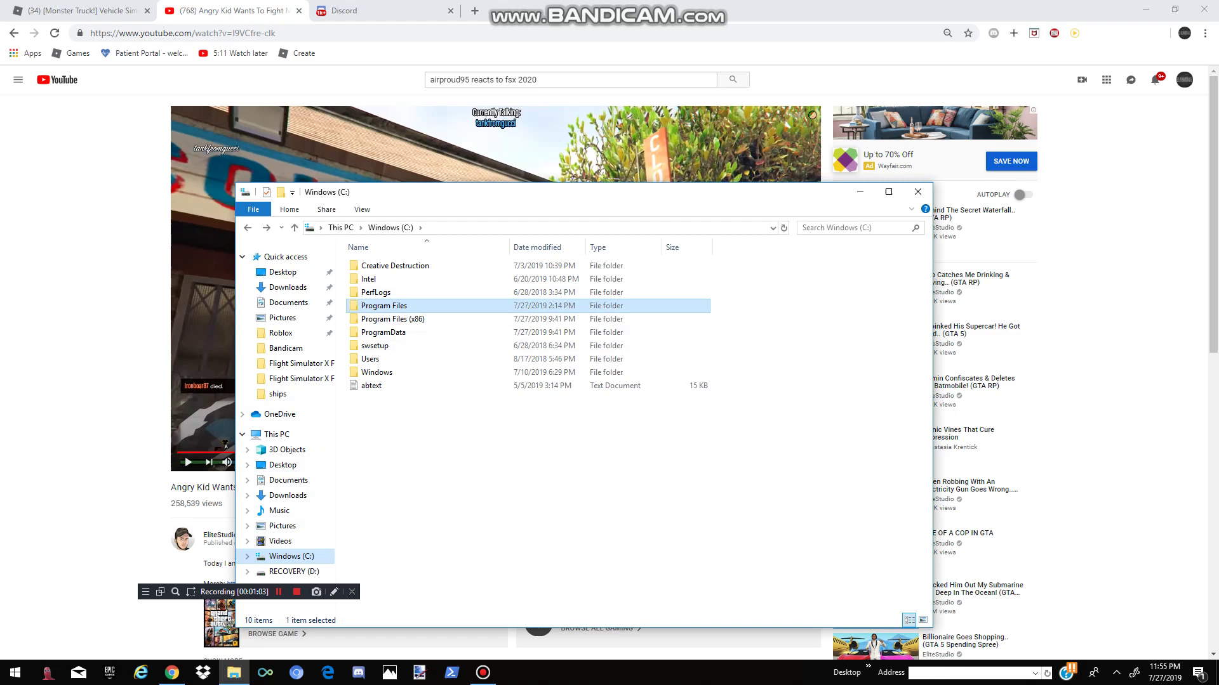
scroll(406, 394, "down", 3)
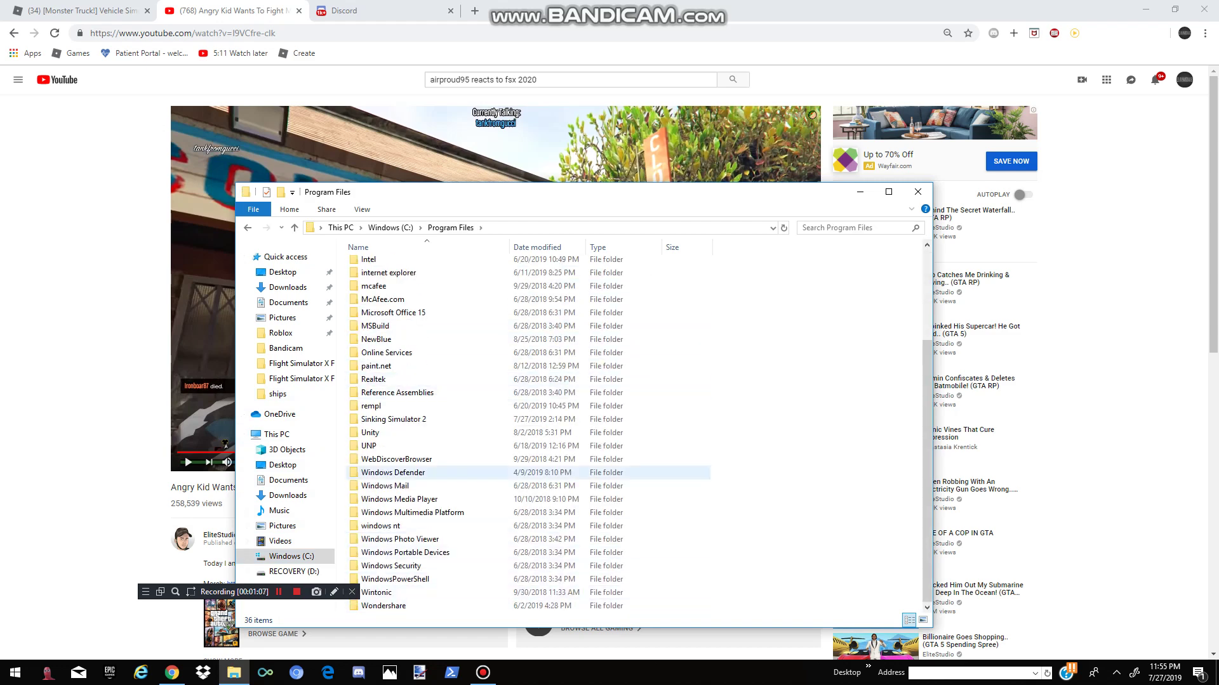
left_click(247, 228)
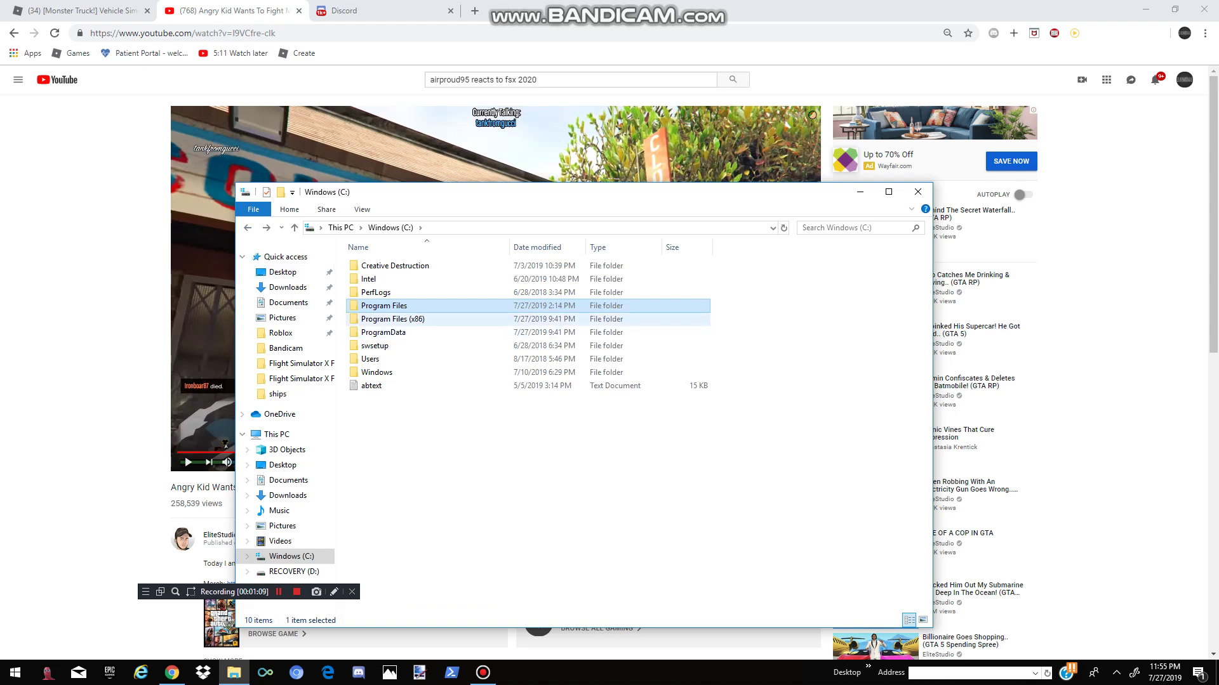
Step: Open Program Files (x86) and scroll down to the Steam folder
double_click(381, 319)
scroll(406, 433, "down", 2)
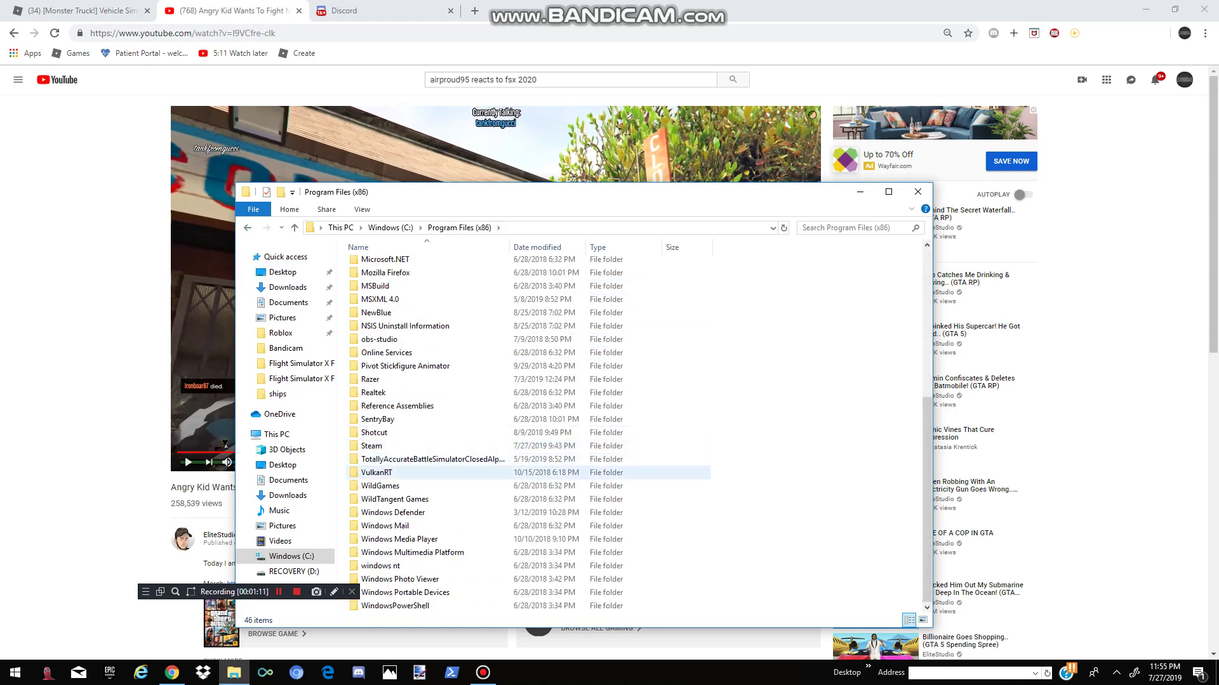
left_click_drag(701, 608, 717, 254)
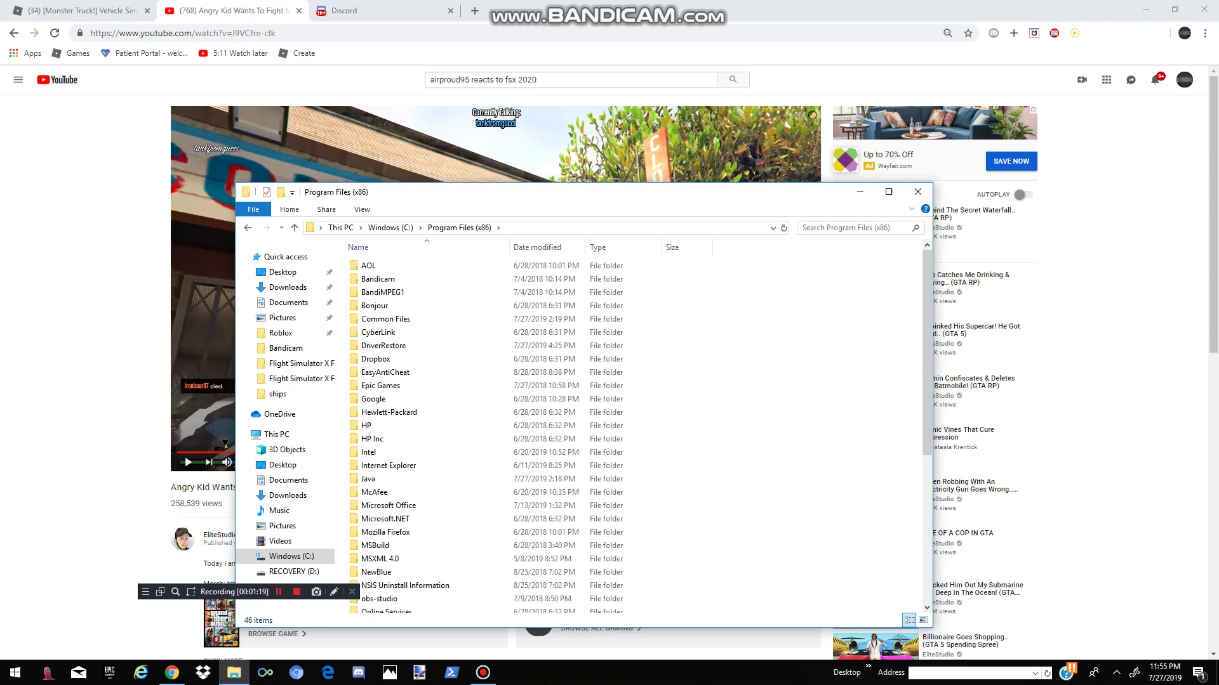
scroll(526, 472, "down", 7)
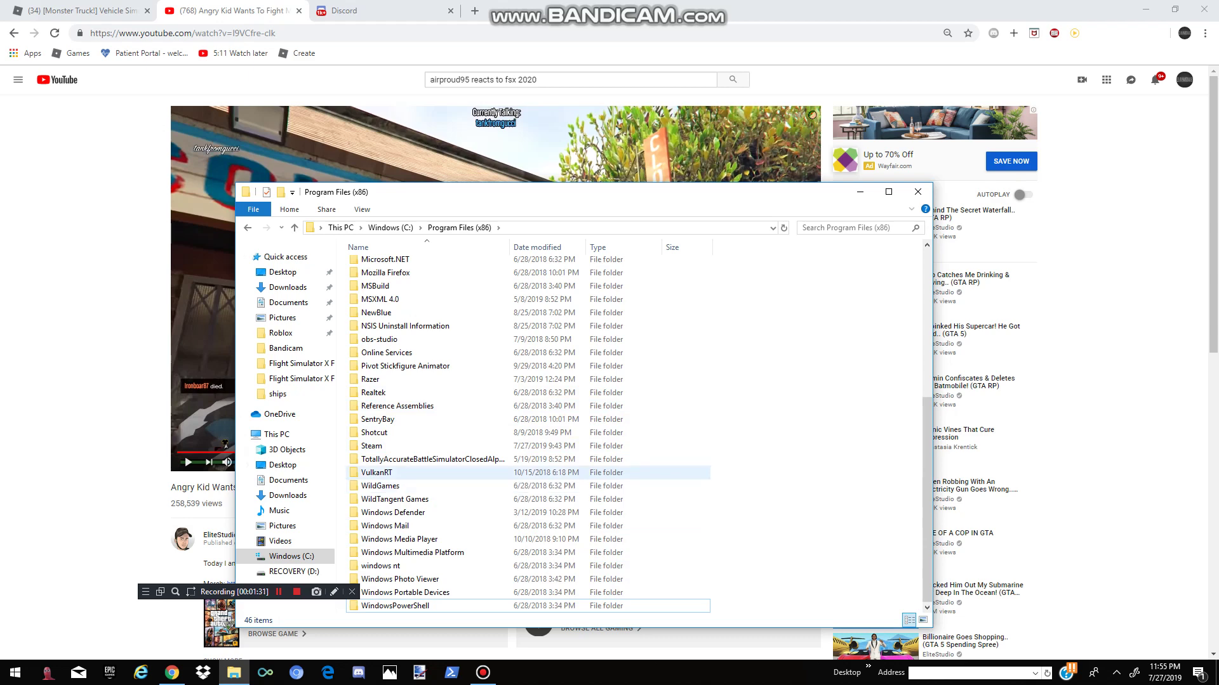
scroll(528, 434, "up", 5)
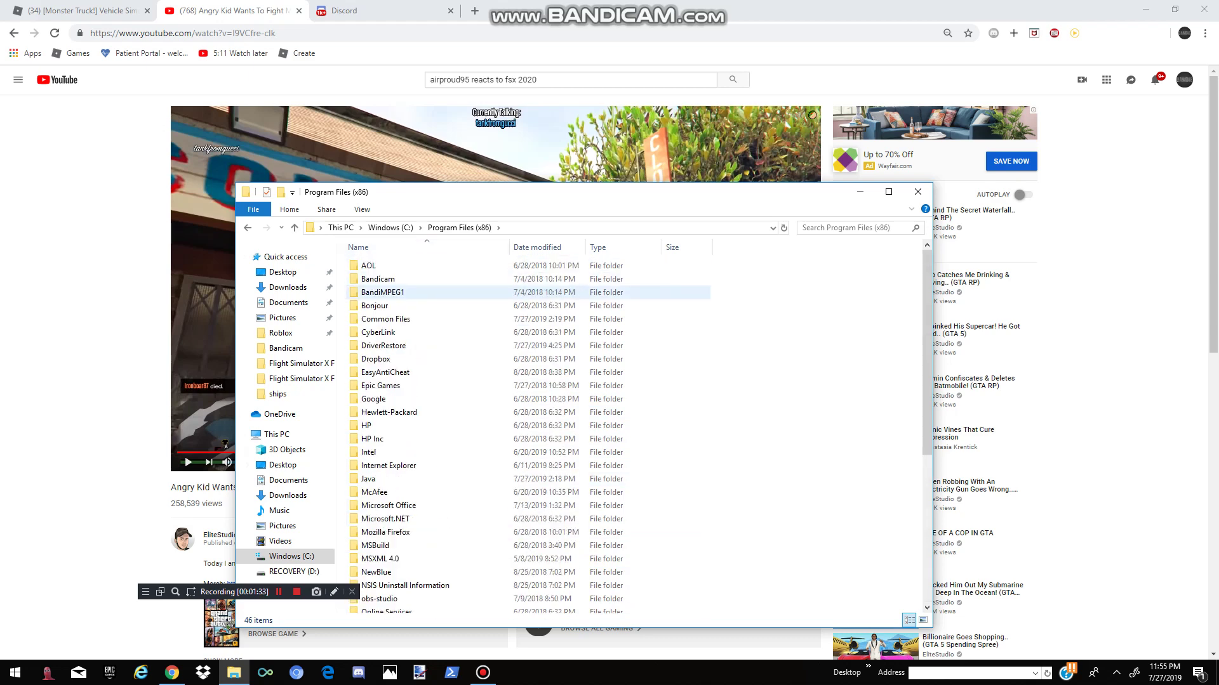
scroll(528, 432, "down", 4)
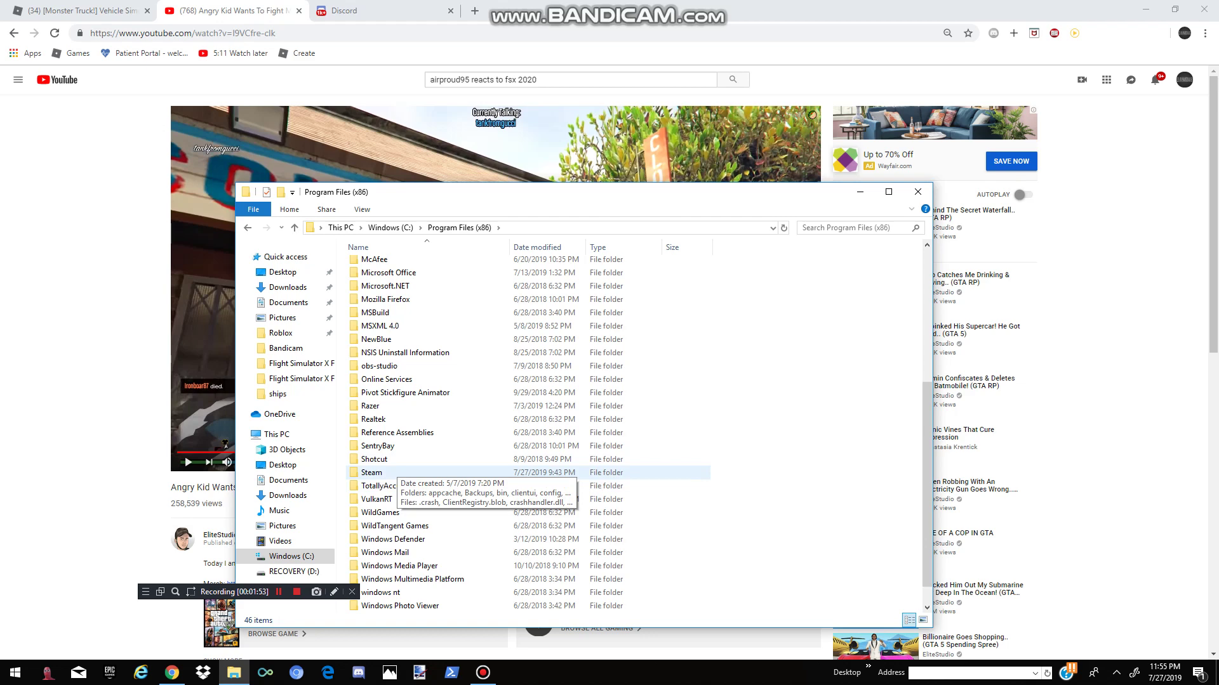
Step: Open Steam, then steamapps, then common to reach the FSX game folder
double_click(372, 473)
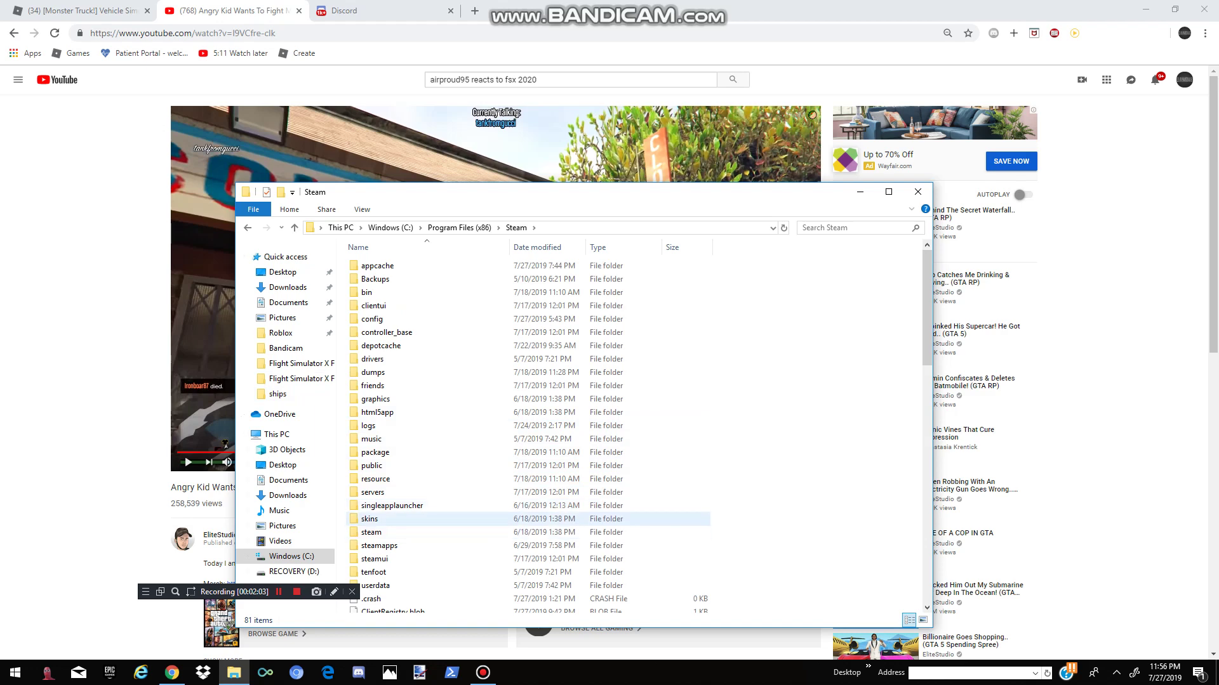
left_click_drag(862, 262, 761, 257)
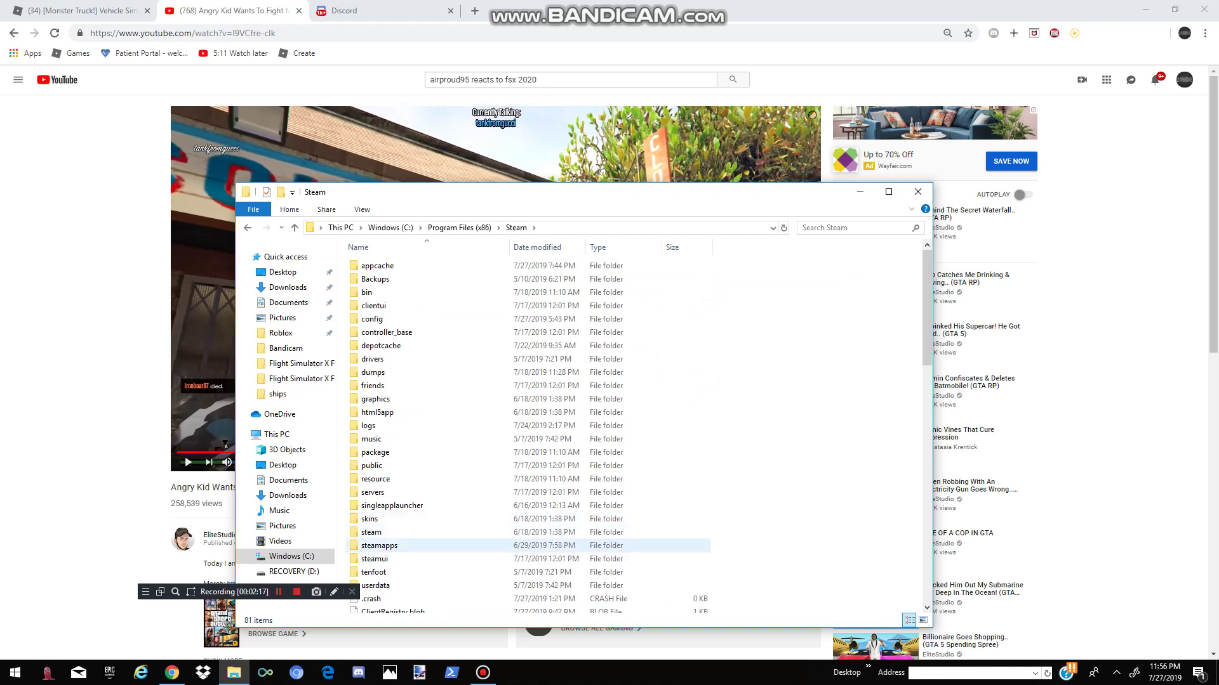
double_click(379, 545)
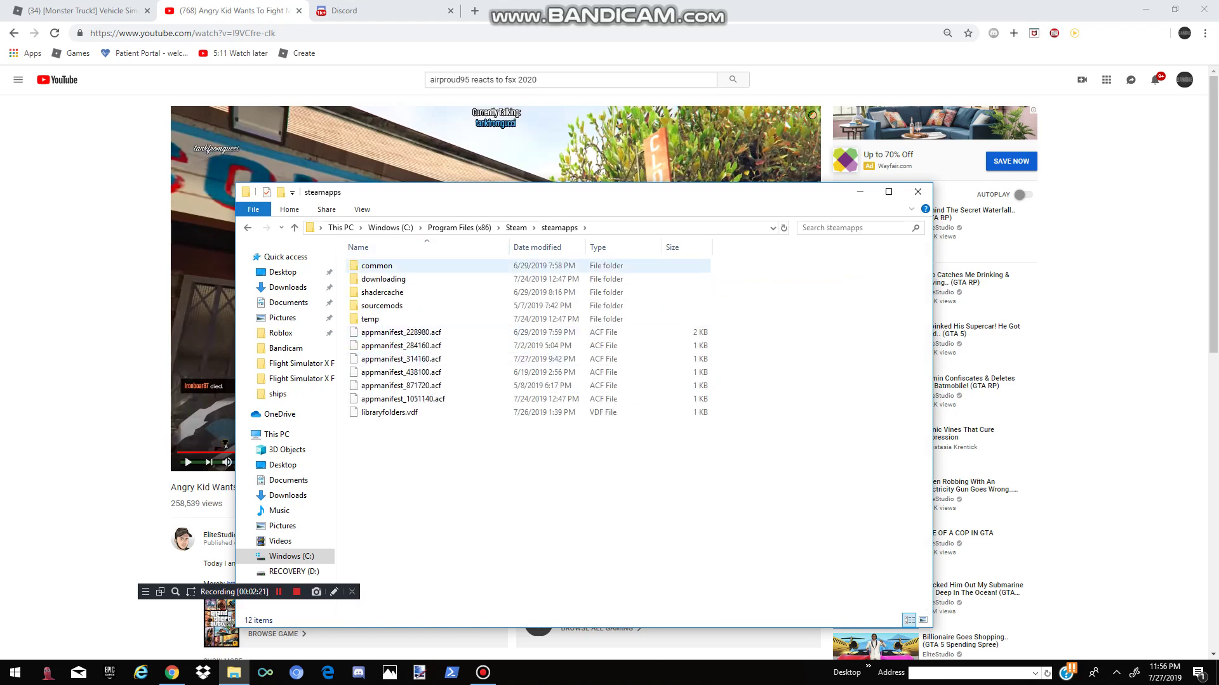
double_click(377, 266)
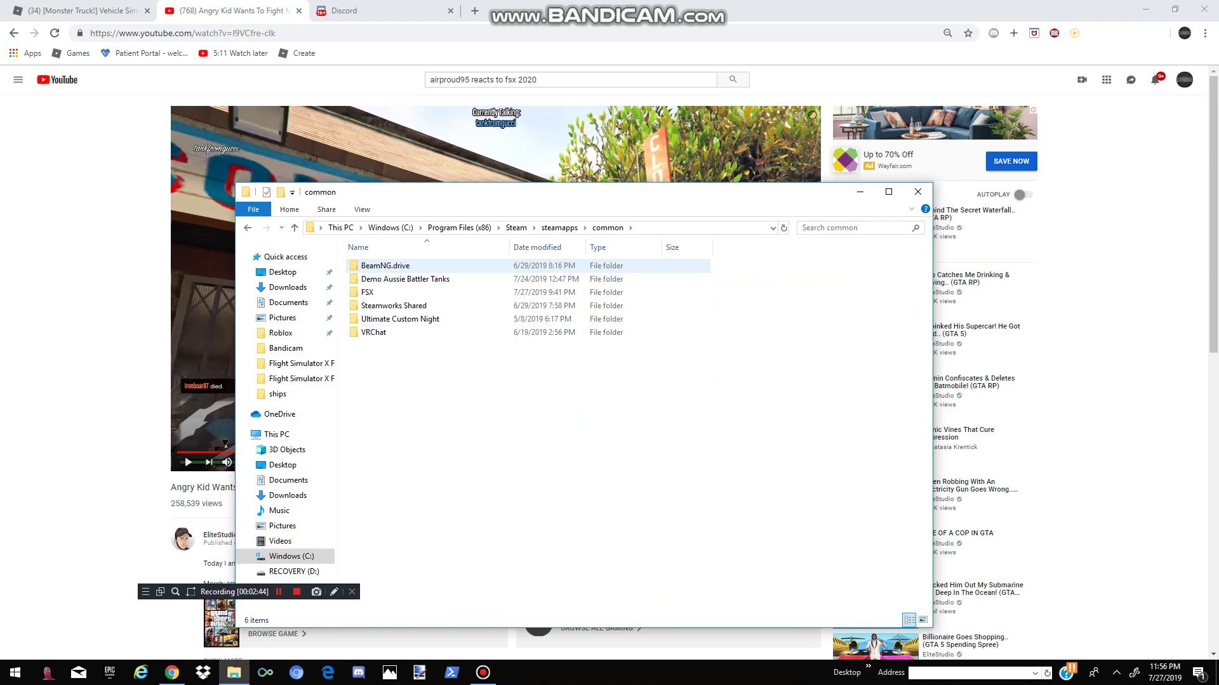
Step: Open FSX\SimObjects\Airplanes and select the aircraft folders Aircreation_582SL through Piper_J3Cub
double_click(368, 292)
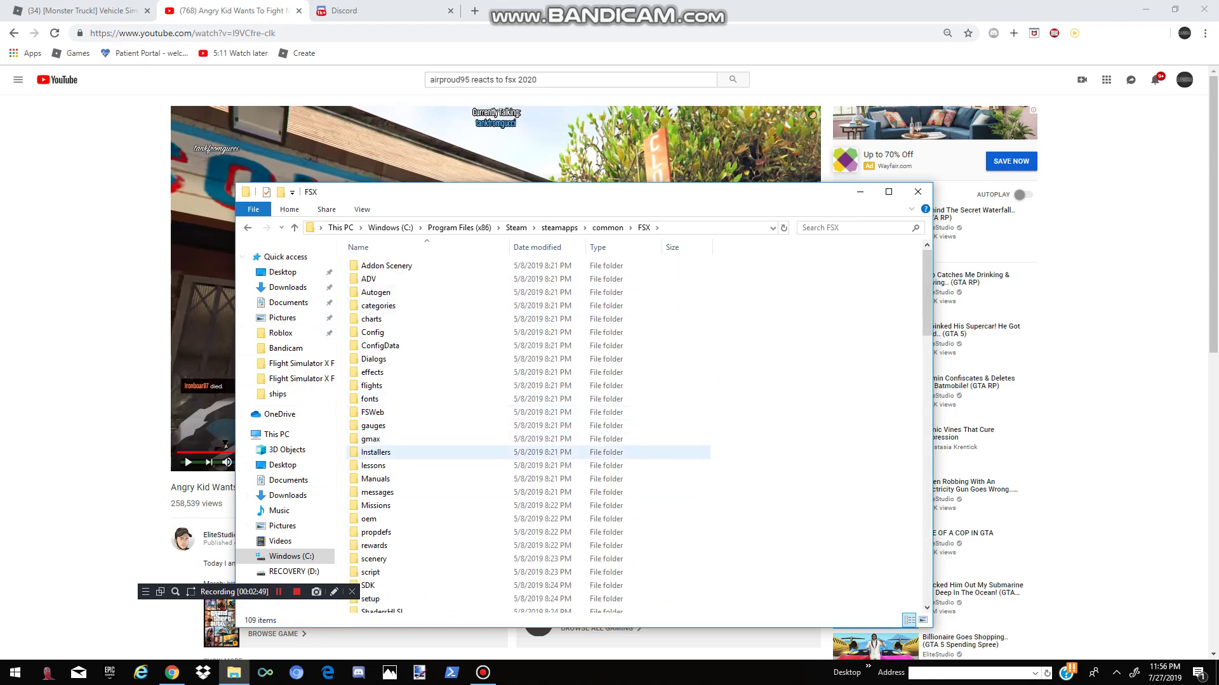
scroll(483, 456, "down", 5)
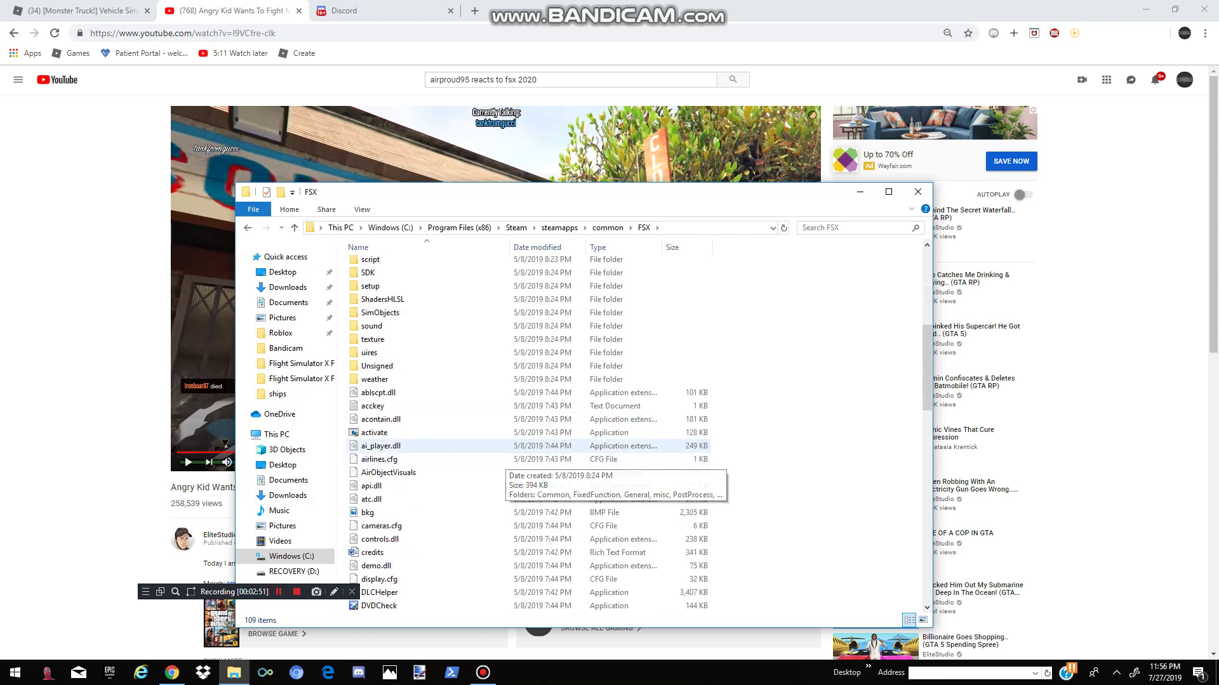
scroll(483, 445, "down", 2)
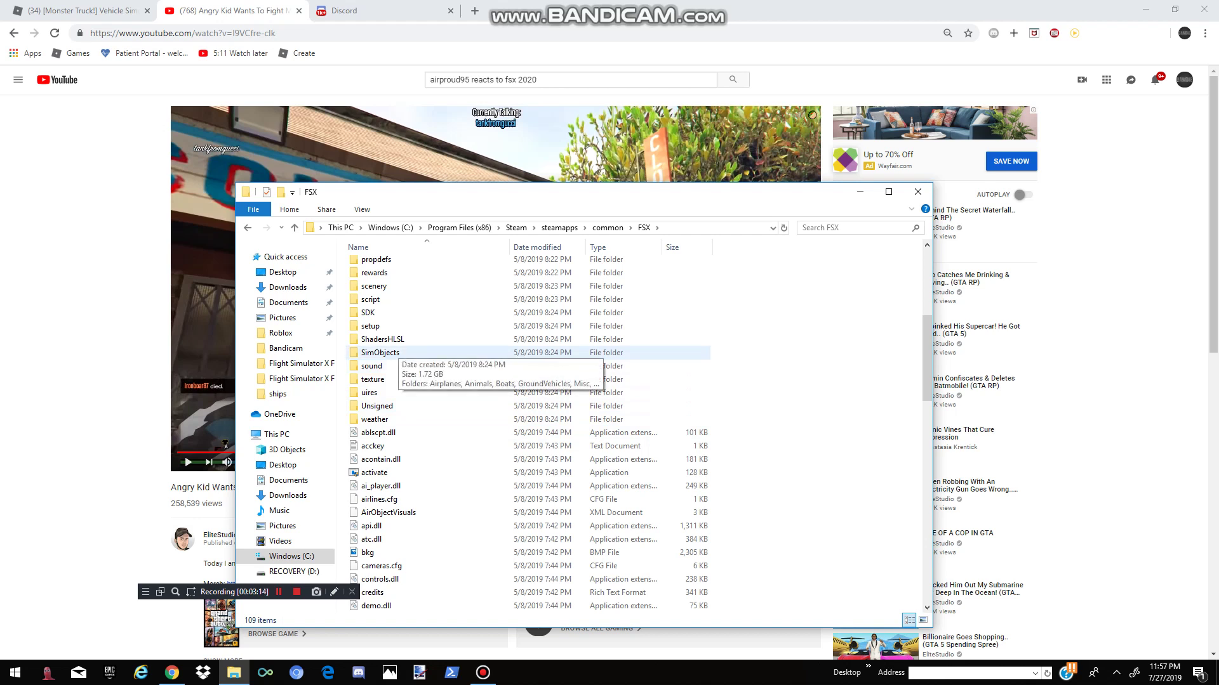
double_click(380, 353)
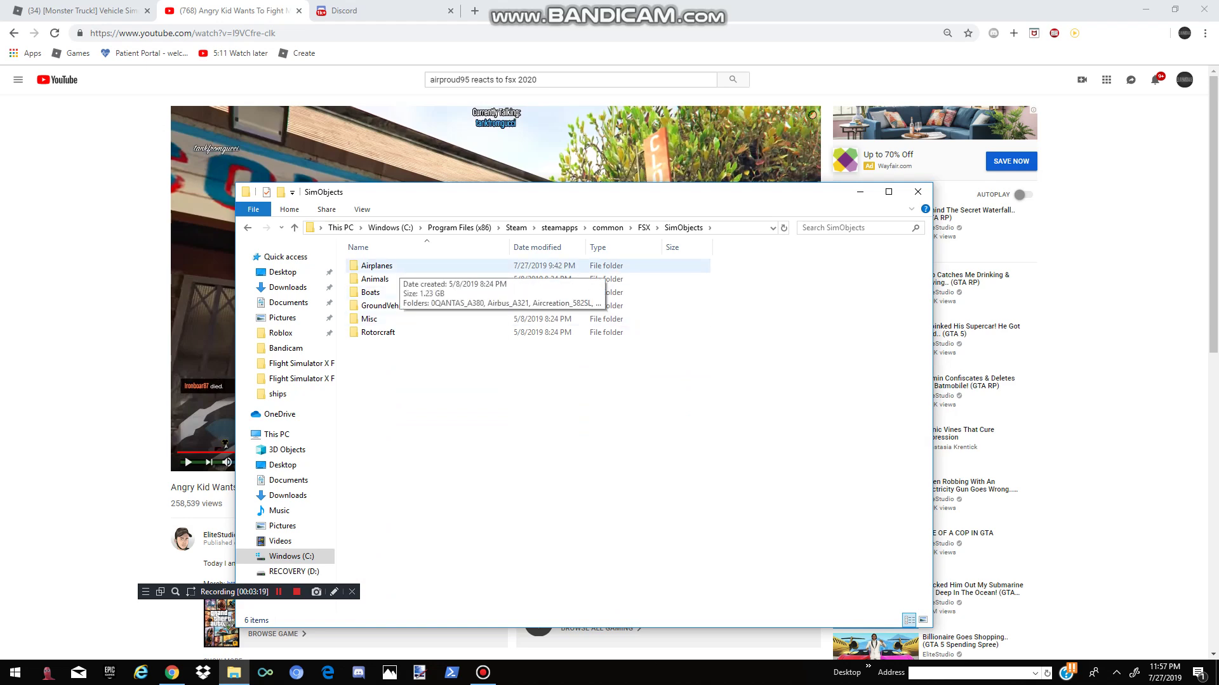
double_click(377, 266)
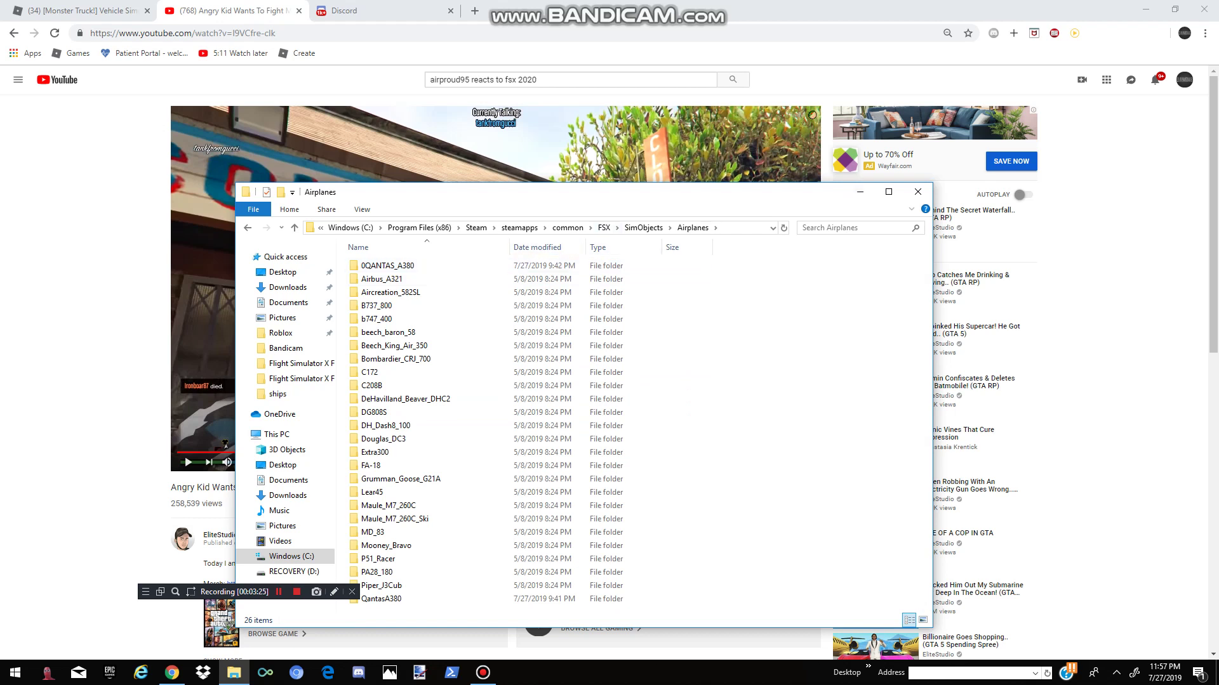
left_click_drag(733, 295, 644, 589)
Step: Minimize Explorer and search 'microsoft flight simulator mods' in a new Chrome tab
left_click(762, 413)
left_click(860, 192)
key("ctrl+t")
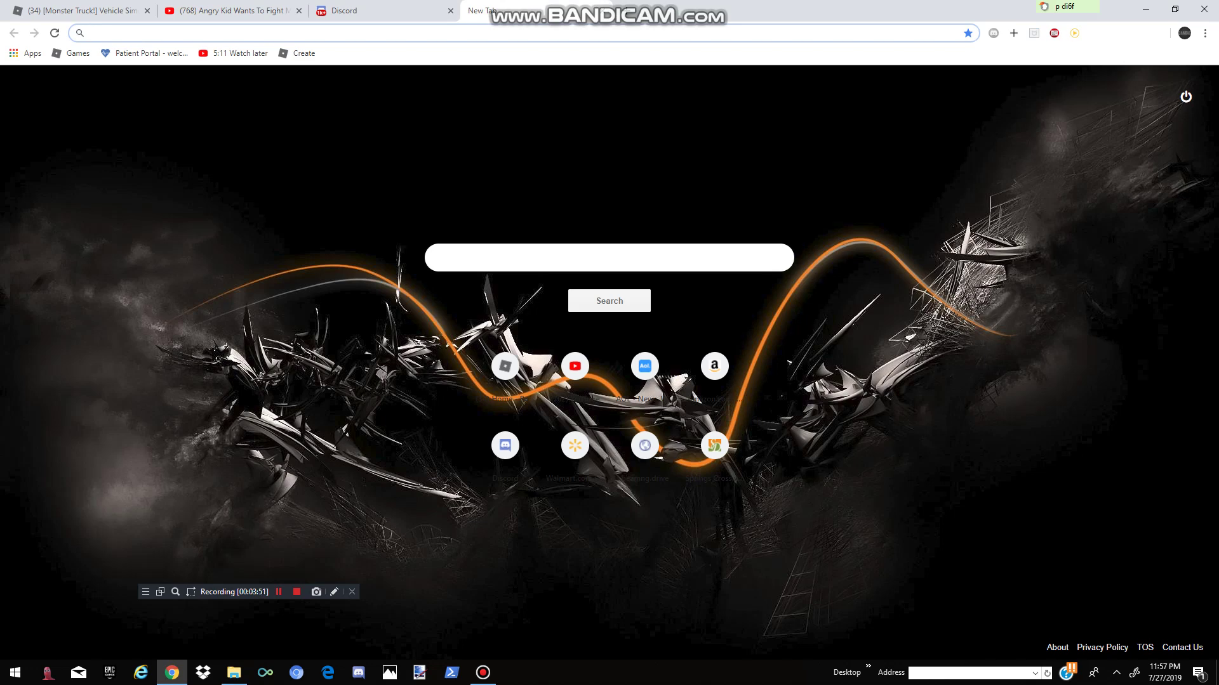
type("fs")
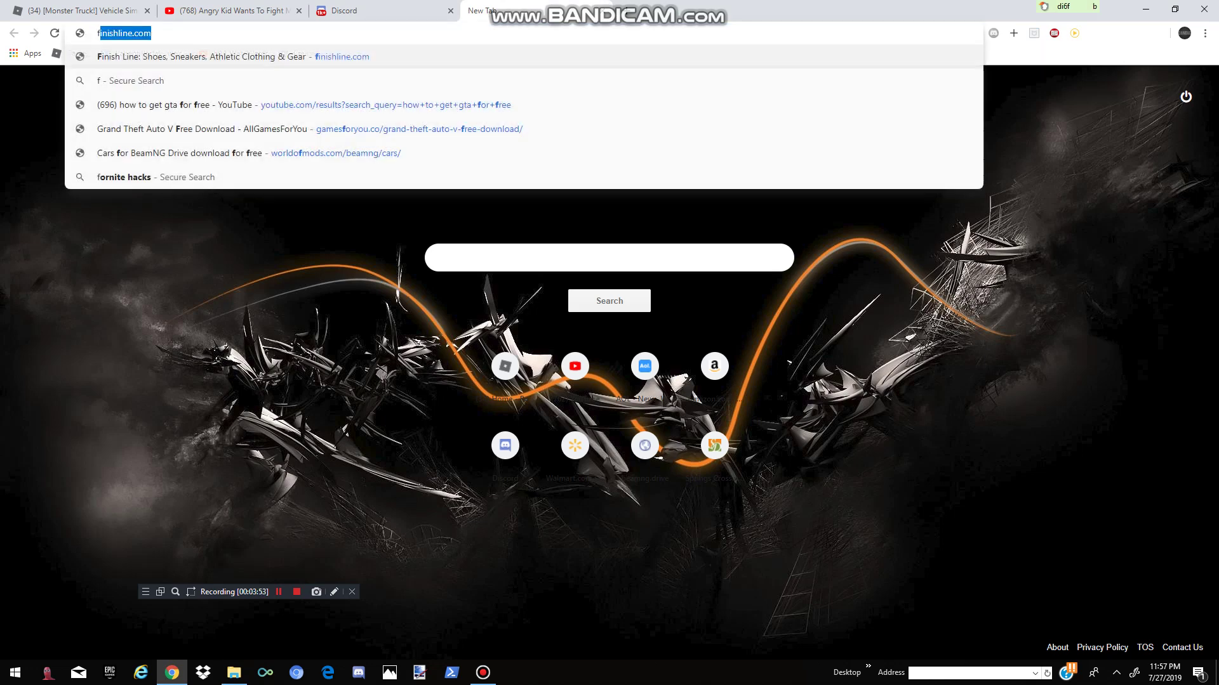
key("BackSpace")
key("BackSpace")
type("mic")
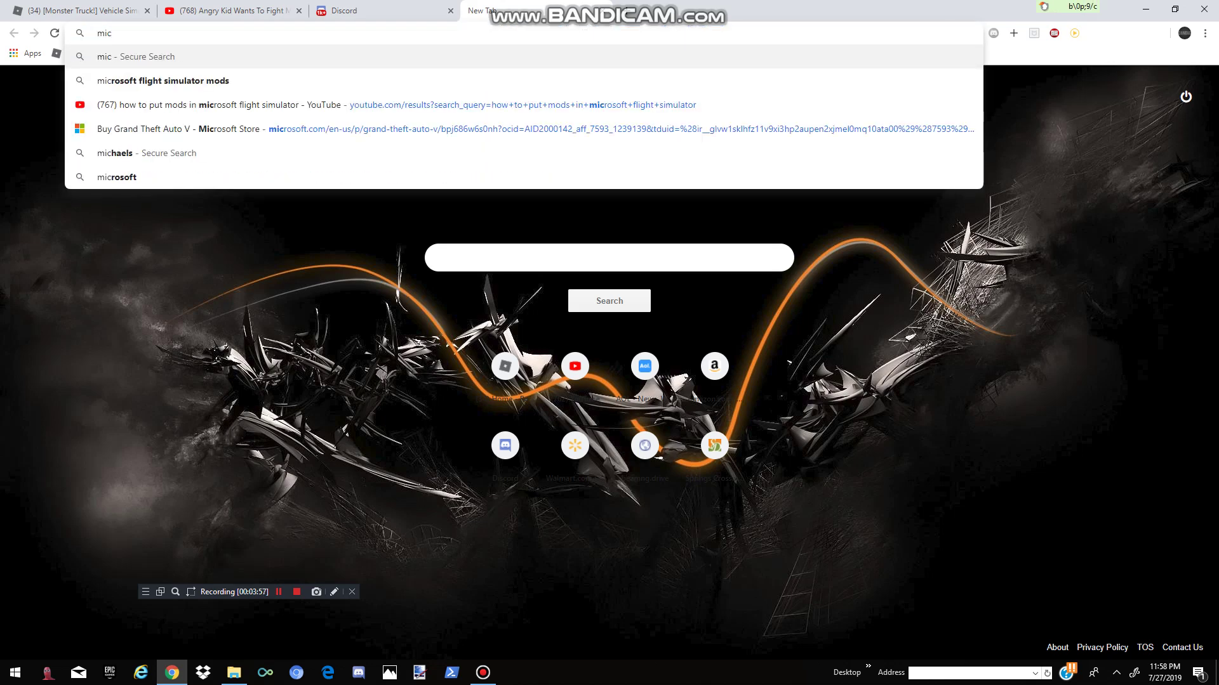
type("ro")
key("Down")
key("Down")
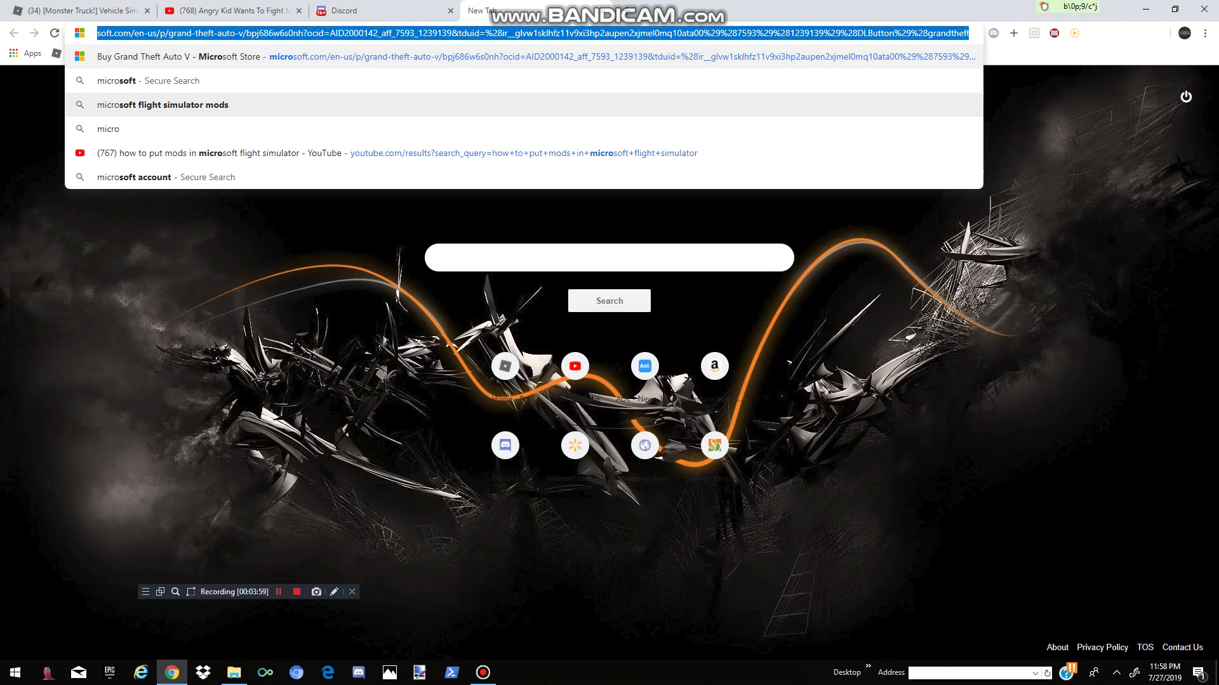
key("Return")
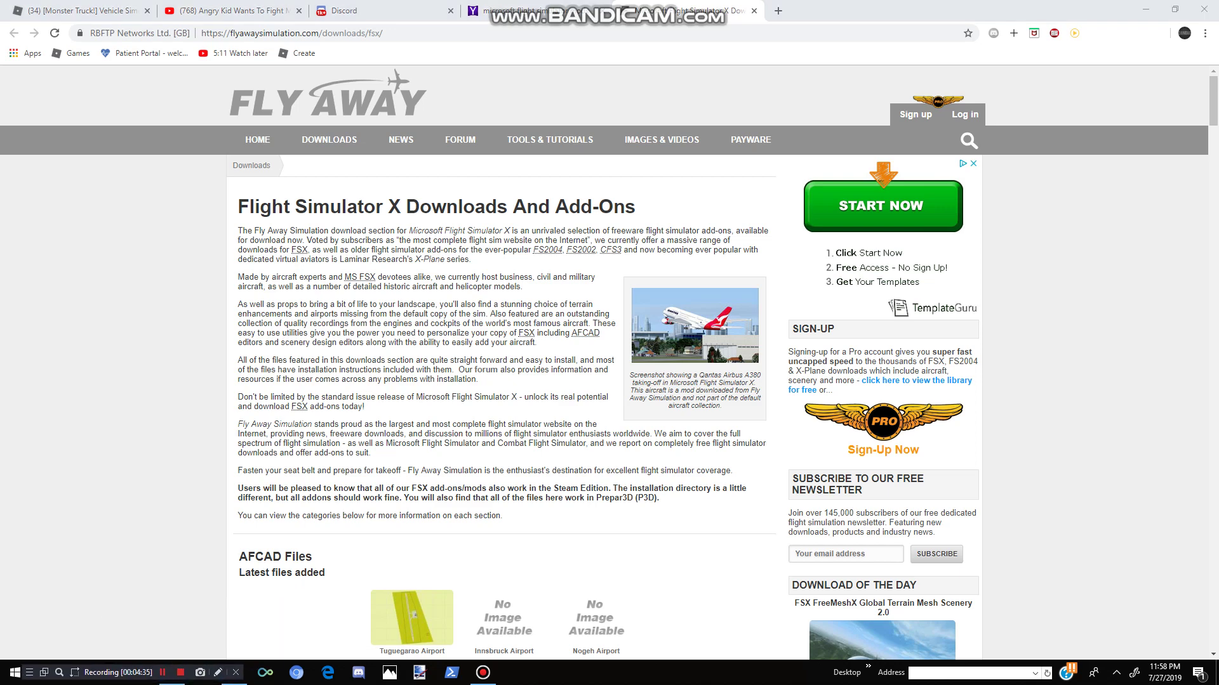
Step: Search Fly Away Simulation for 'boeing 727' and open the Delta Airlines Boeing 727-200 result
scroll(609, 361, "down", 12)
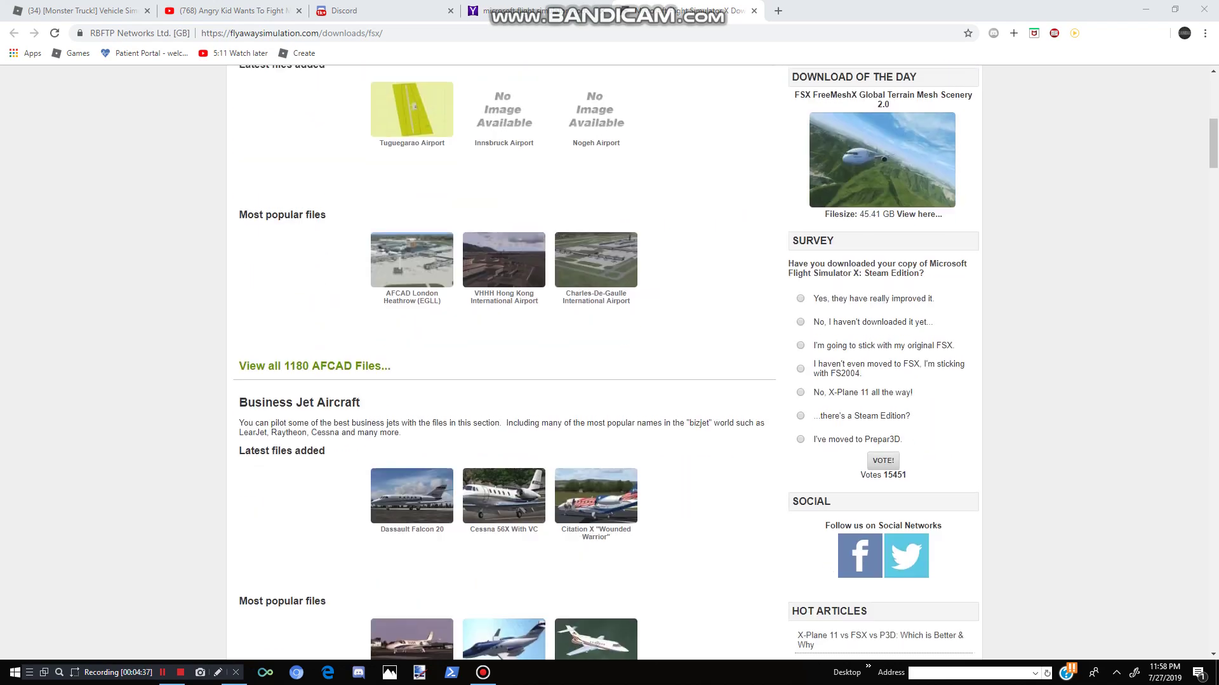
scroll(606, 362, "up", 14)
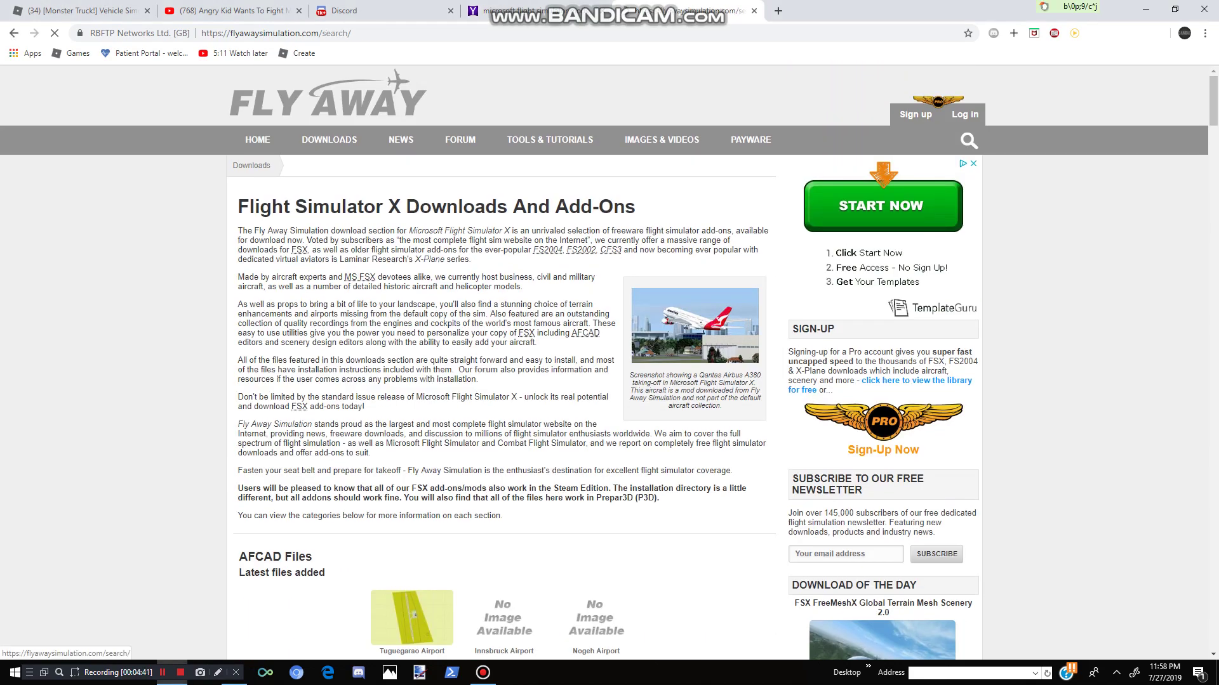
left_click(275, 552)
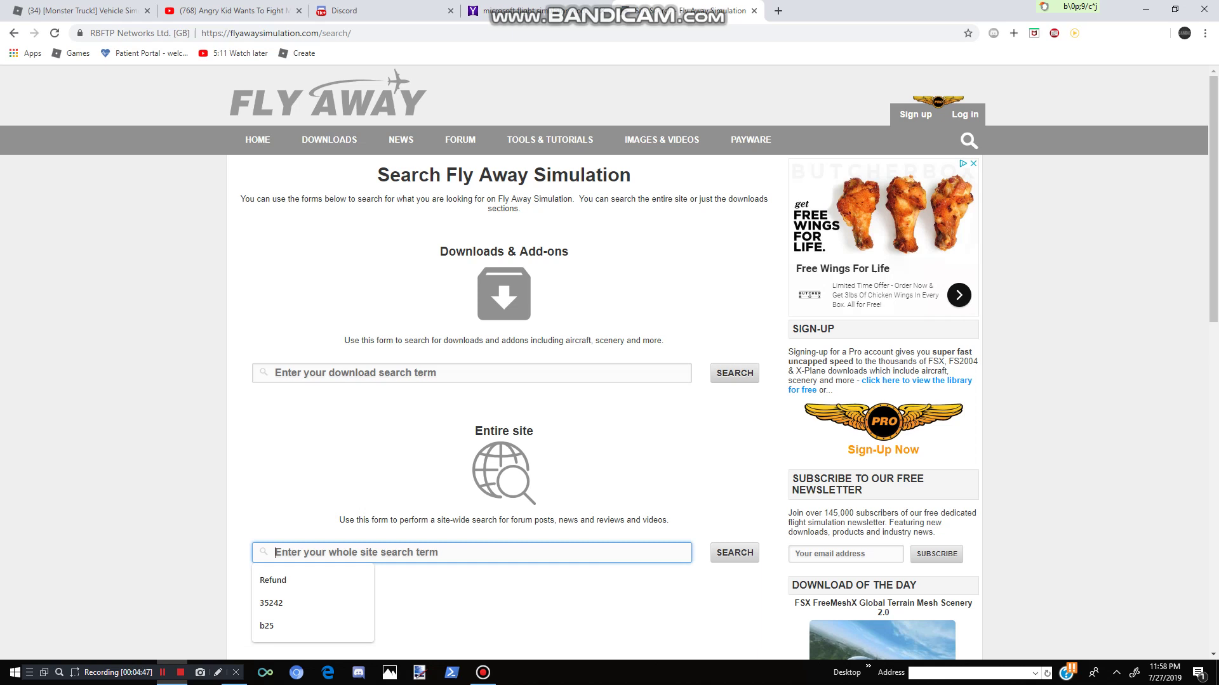
type("boeing ")
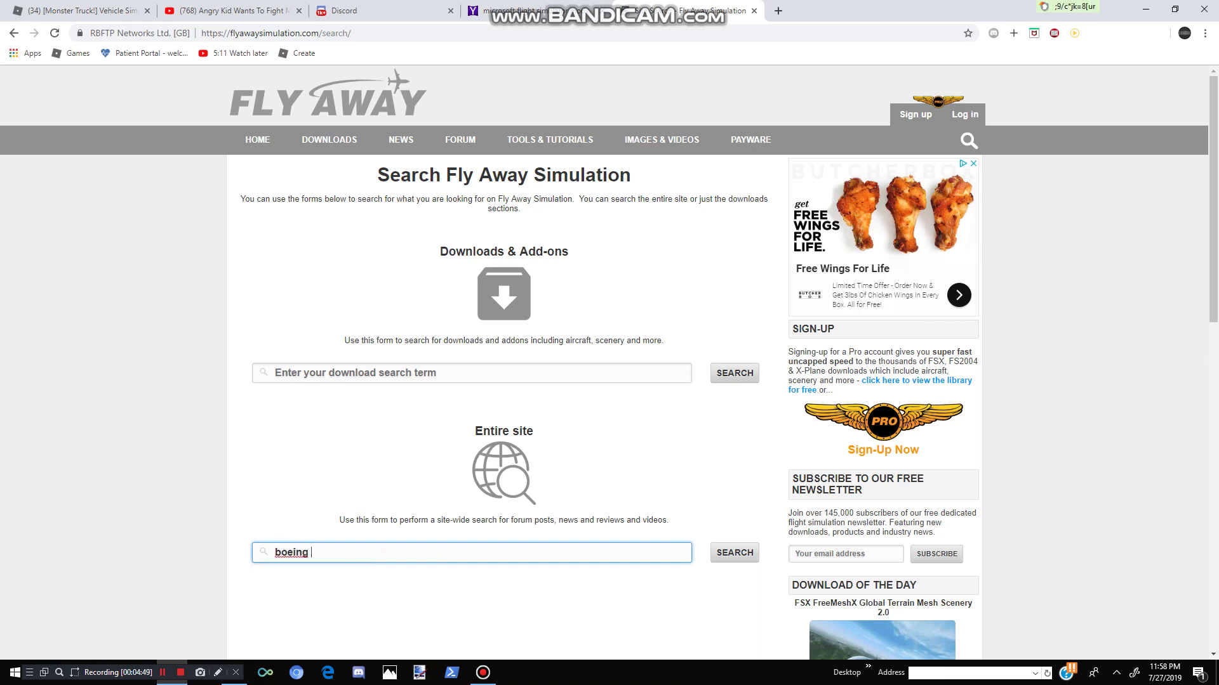
type("727")
key("Return")
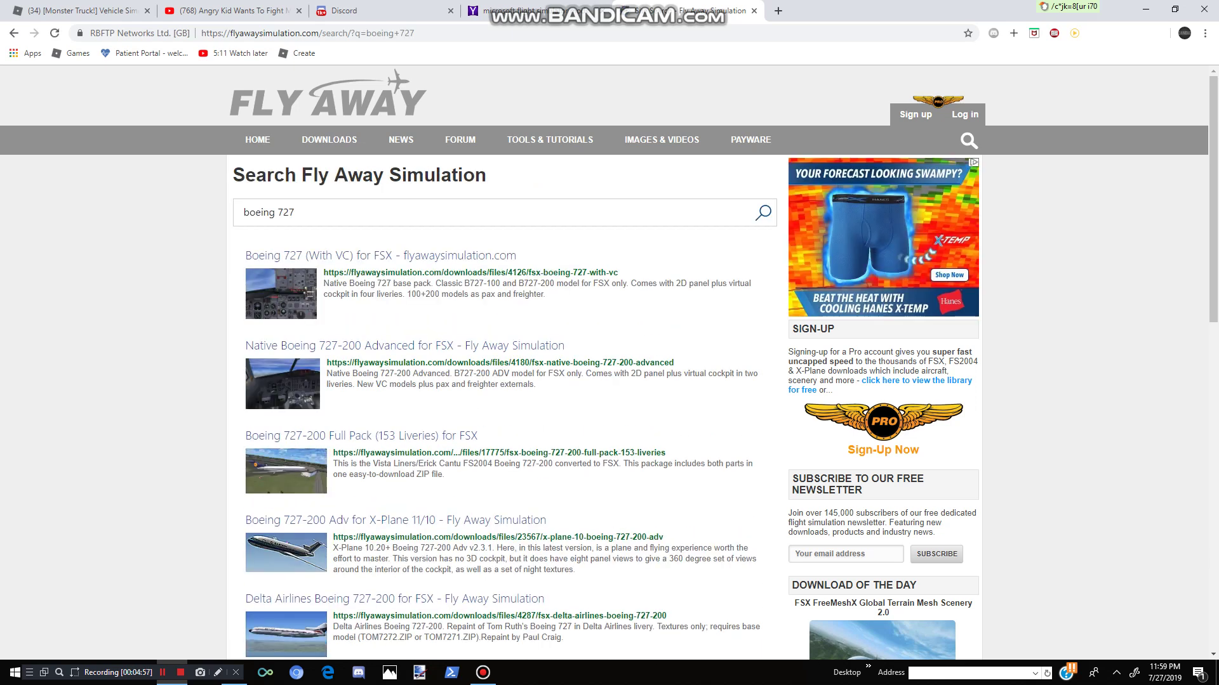
scroll(609, 362, "down", 3)
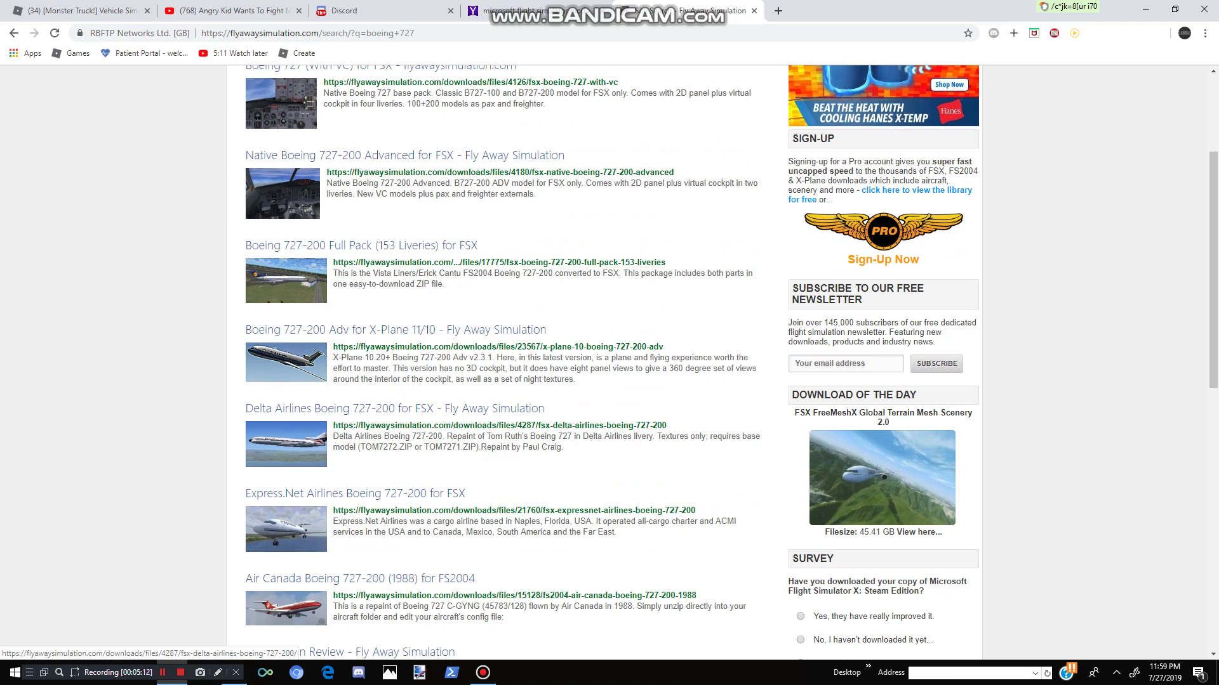
left_click(395, 408)
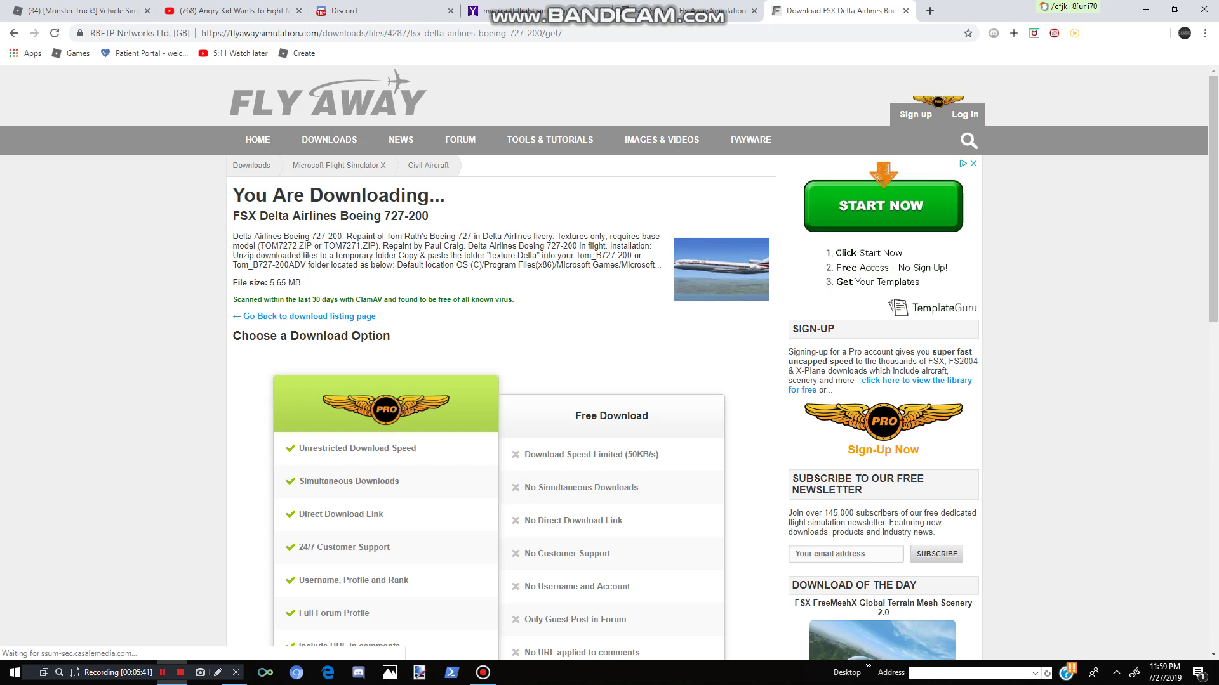
Step: Scroll down to the download options table showing the 50KB/s Free Download
scroll(609, 362, "down", 3)
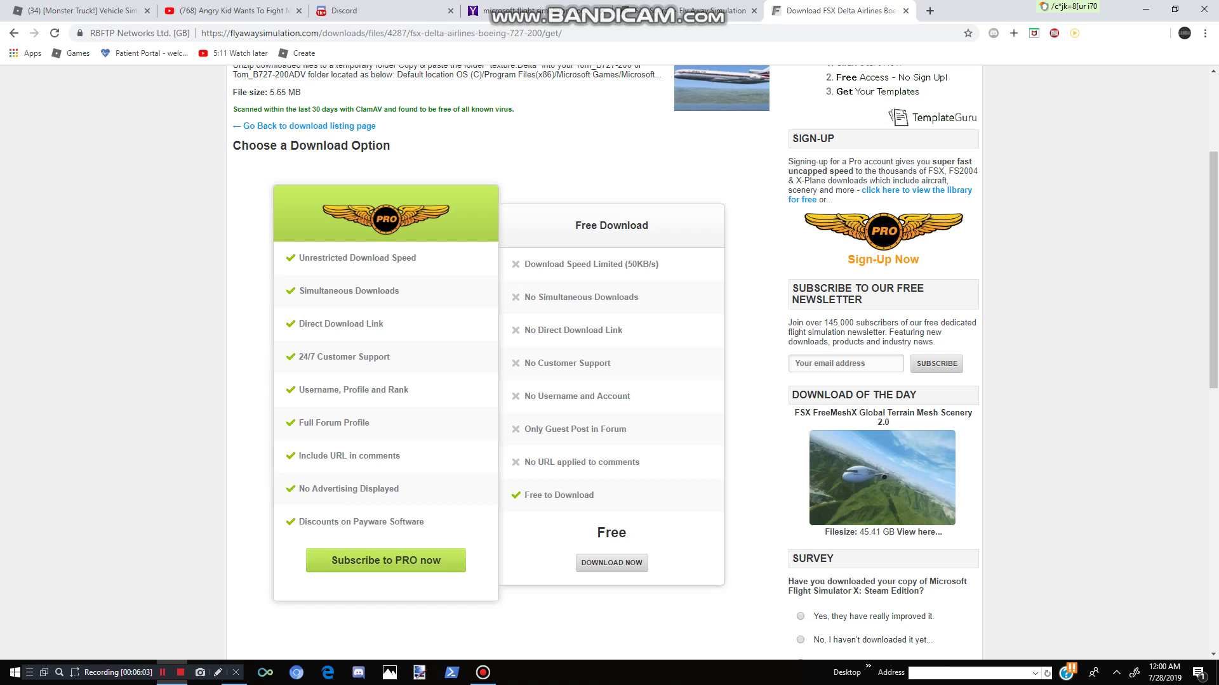
Step: Start the free download of delta_boeing_727-200.zip
left_click(611, 563)
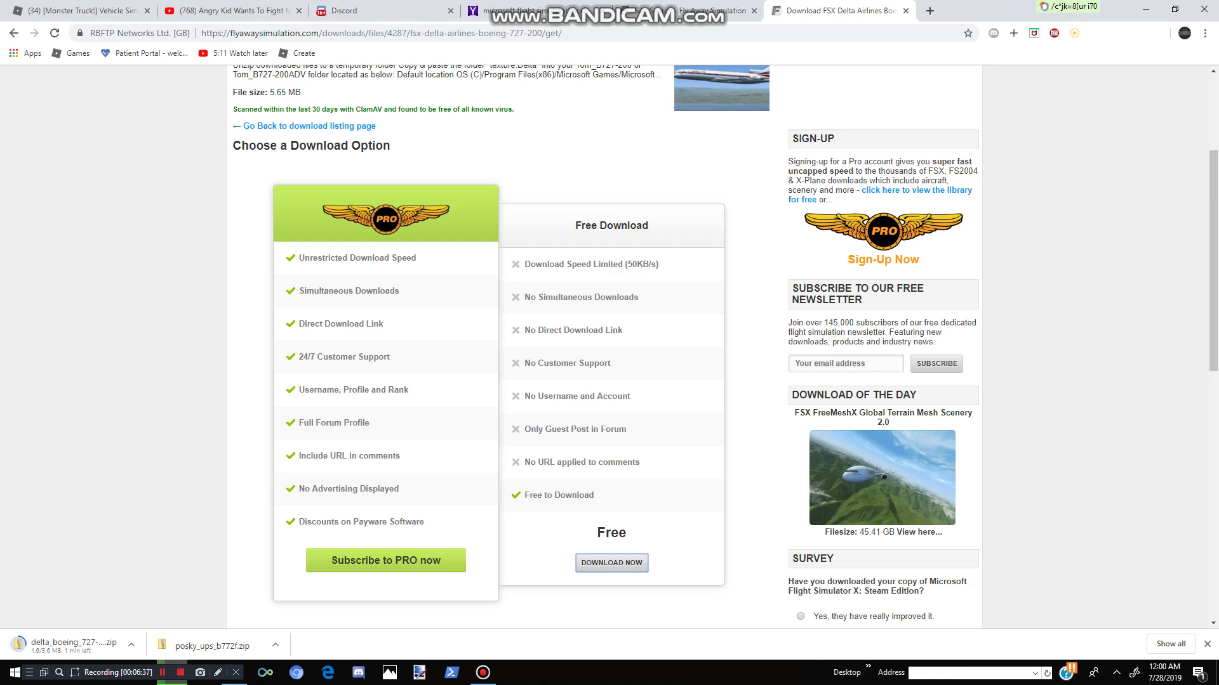
scroll(610, 349, "up", 3)
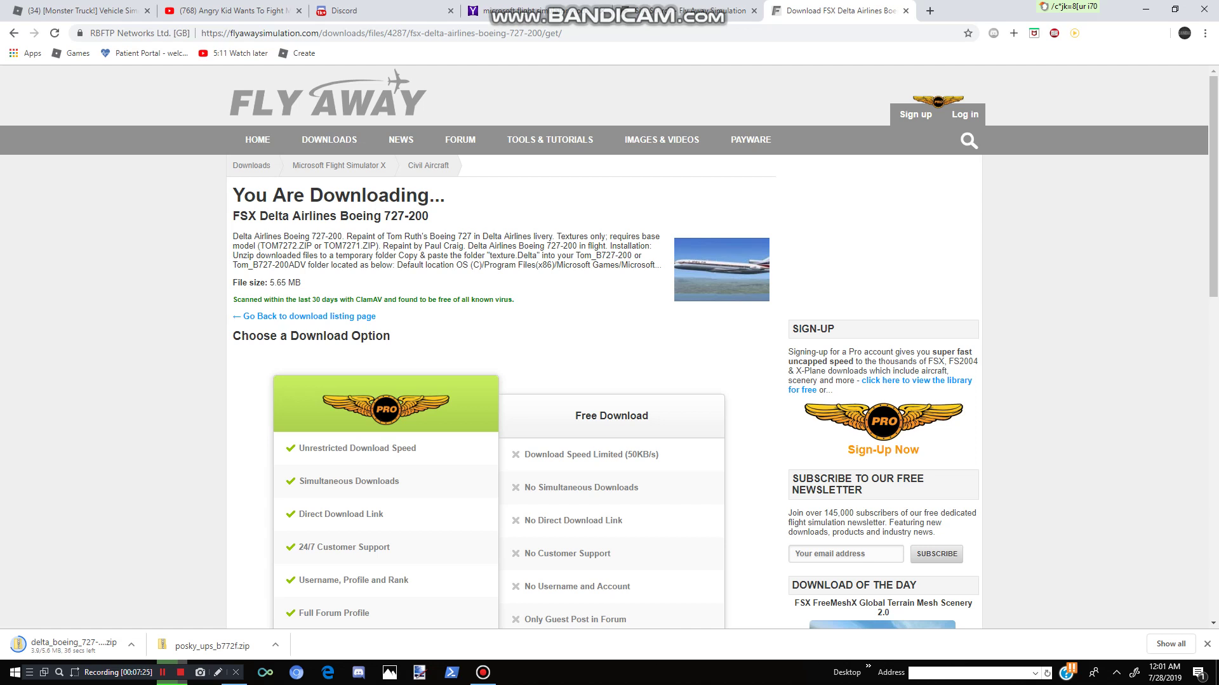
Step: Scroll the download page while the Delta zip reaches about 5.4 of 5.6 MB
scroll(609, 347, "down", 2)
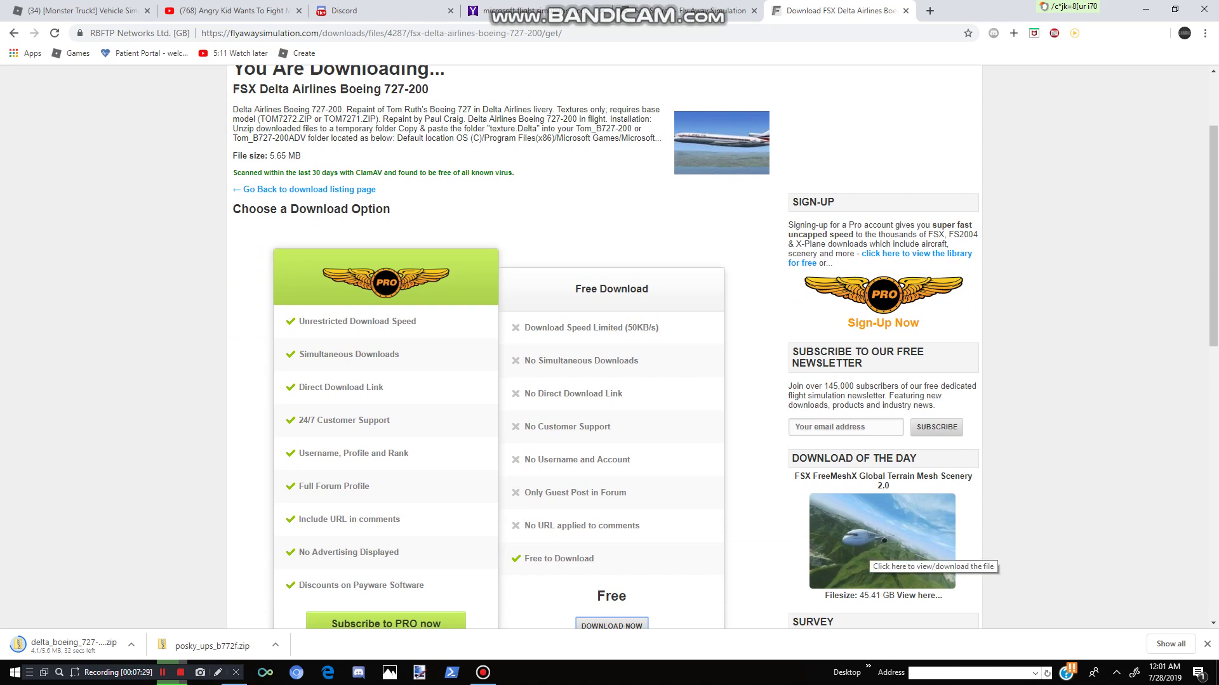
scroll(901, 552, "up", 2)
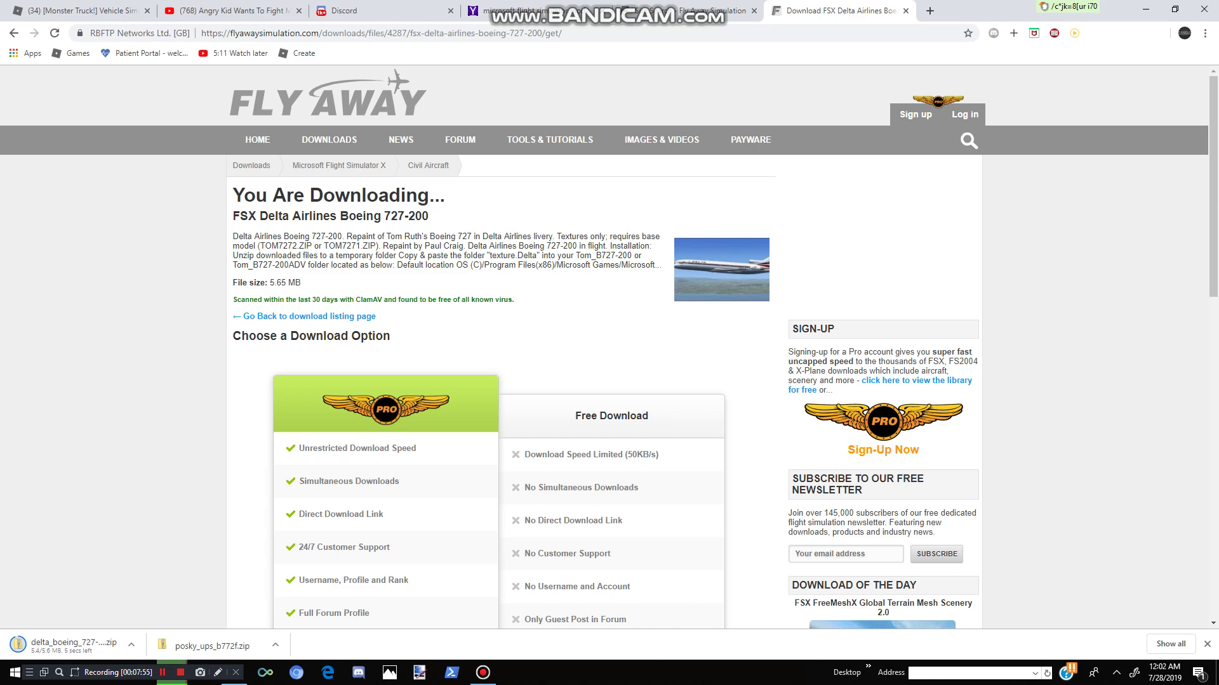
Step: Bring the Airplanes window forward, move it upper right, and open the downloaded Delta zip
key("alt+Tab")
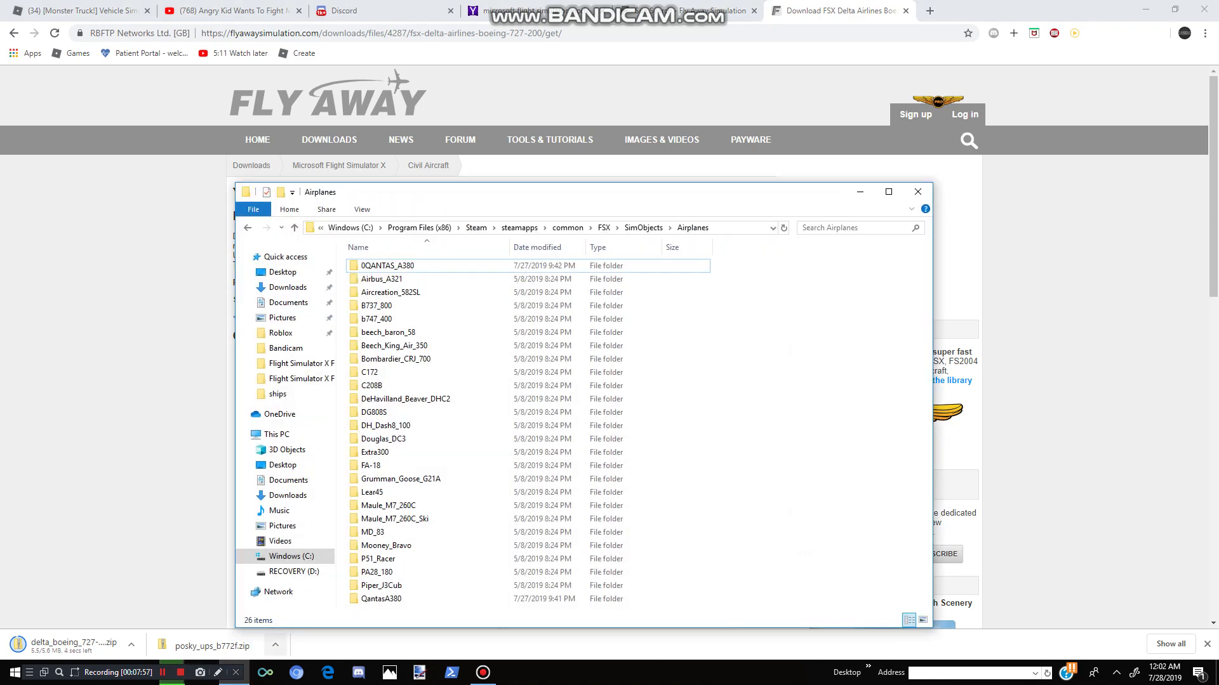
left_click_drag(544, 192, 830, 97)
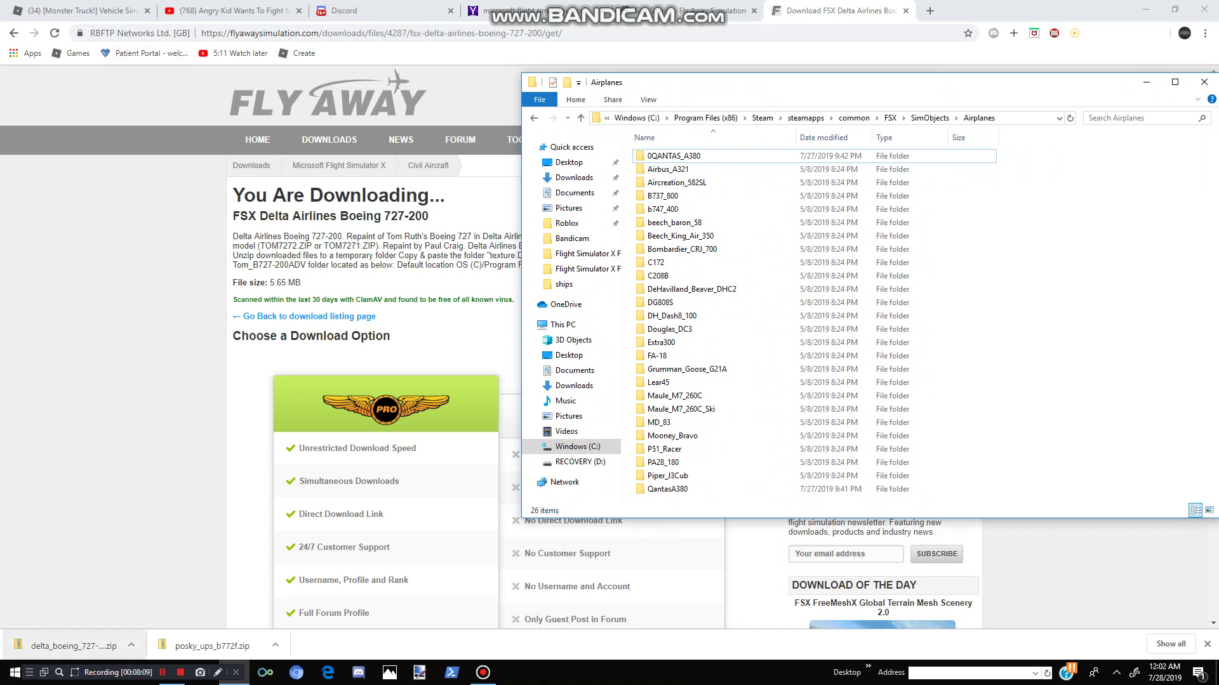
left_click(74, 646)
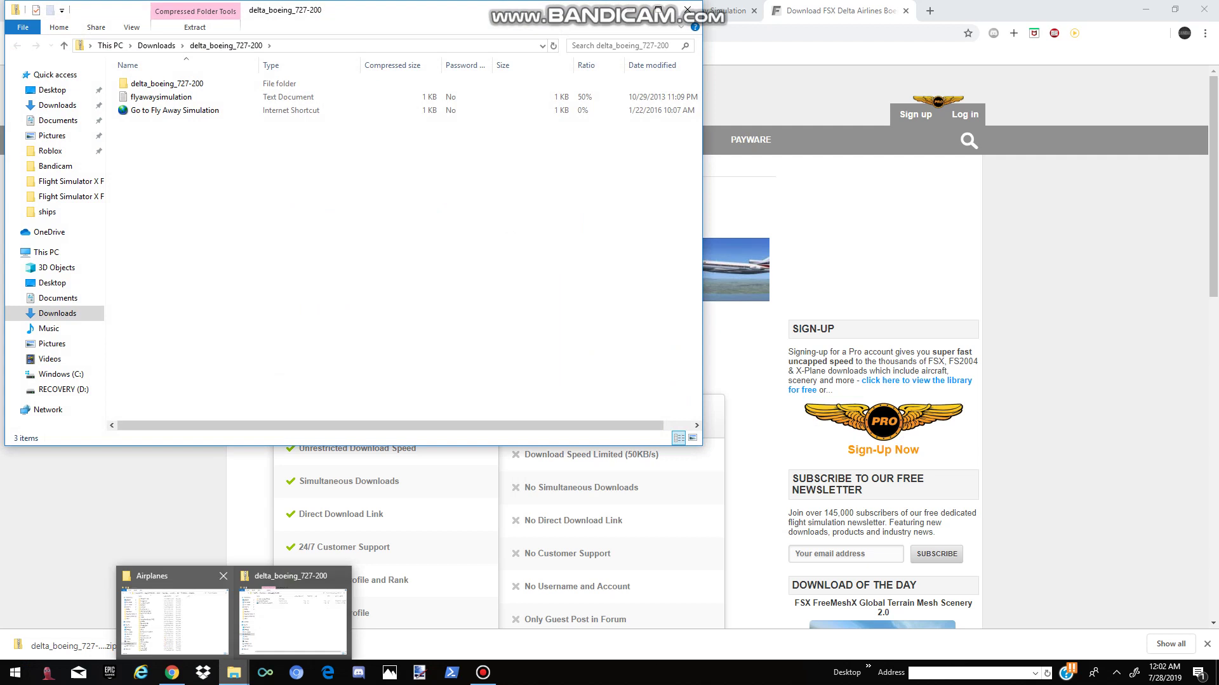
Step: Arrange both windows and browse the zip's delta_boeing_727-200 and texture.Delta folders
left_click(171, 609)
left_click_drag(825, 82, 870, 122)
left_click(190, 110)
double_click(167, 83)
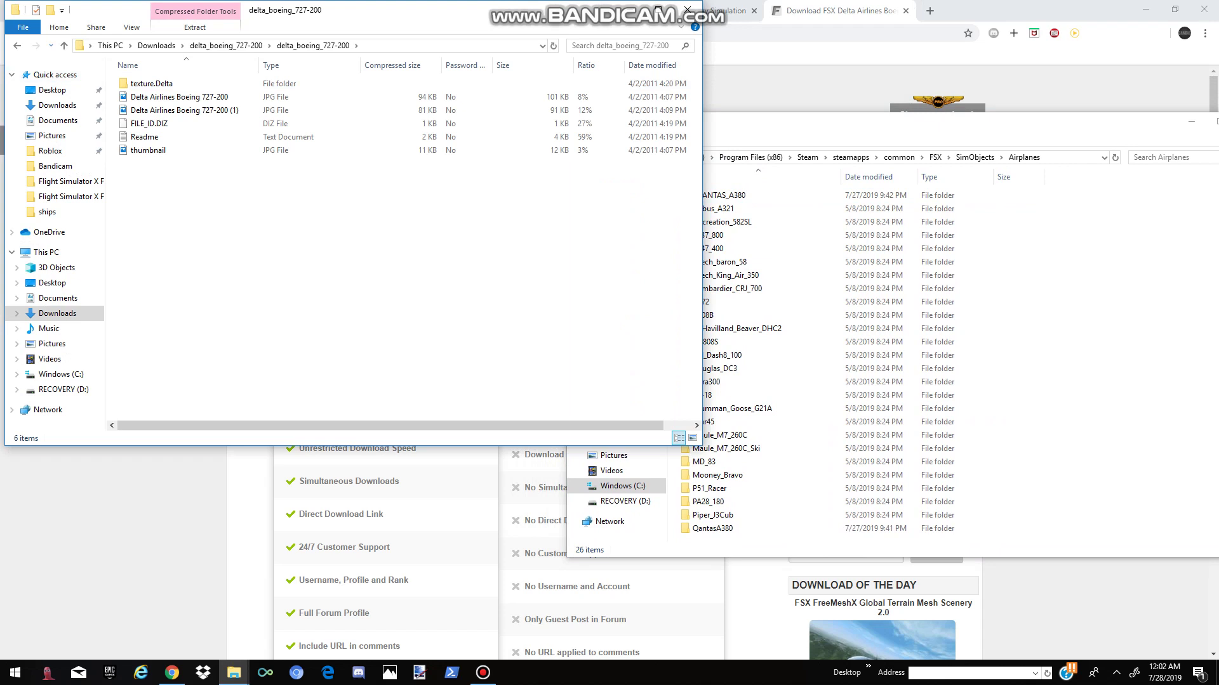
key("BackSpace")
double_click(167, 83)
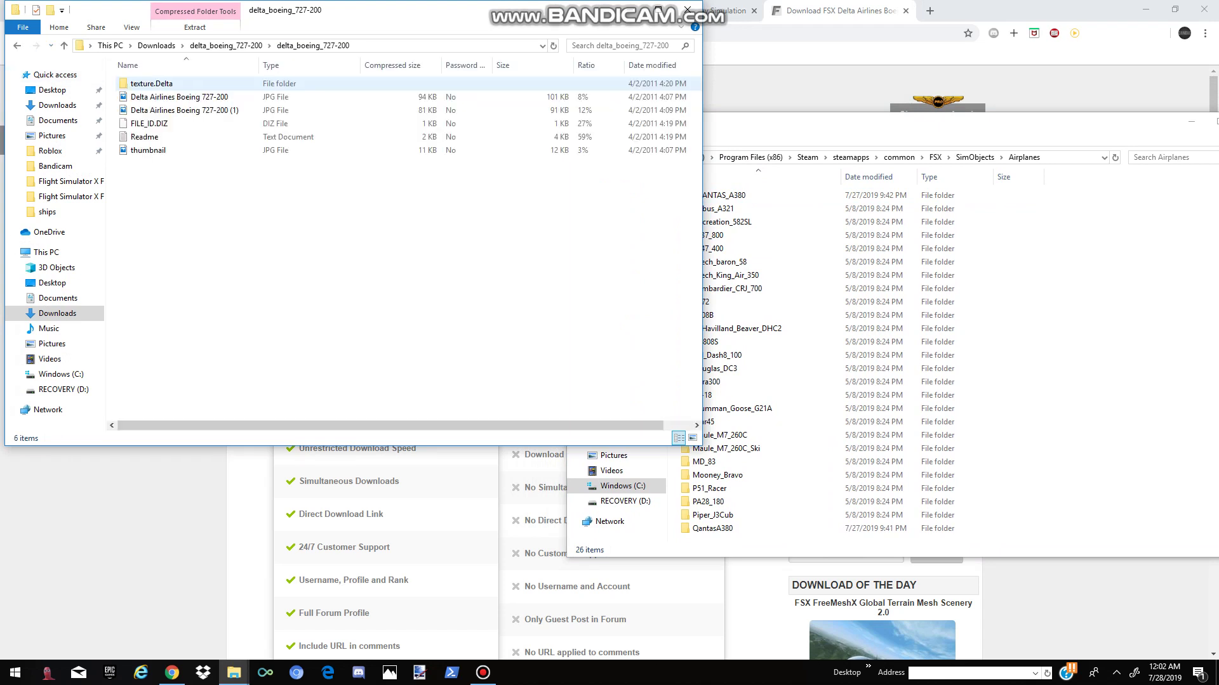
double_click(167, 84)
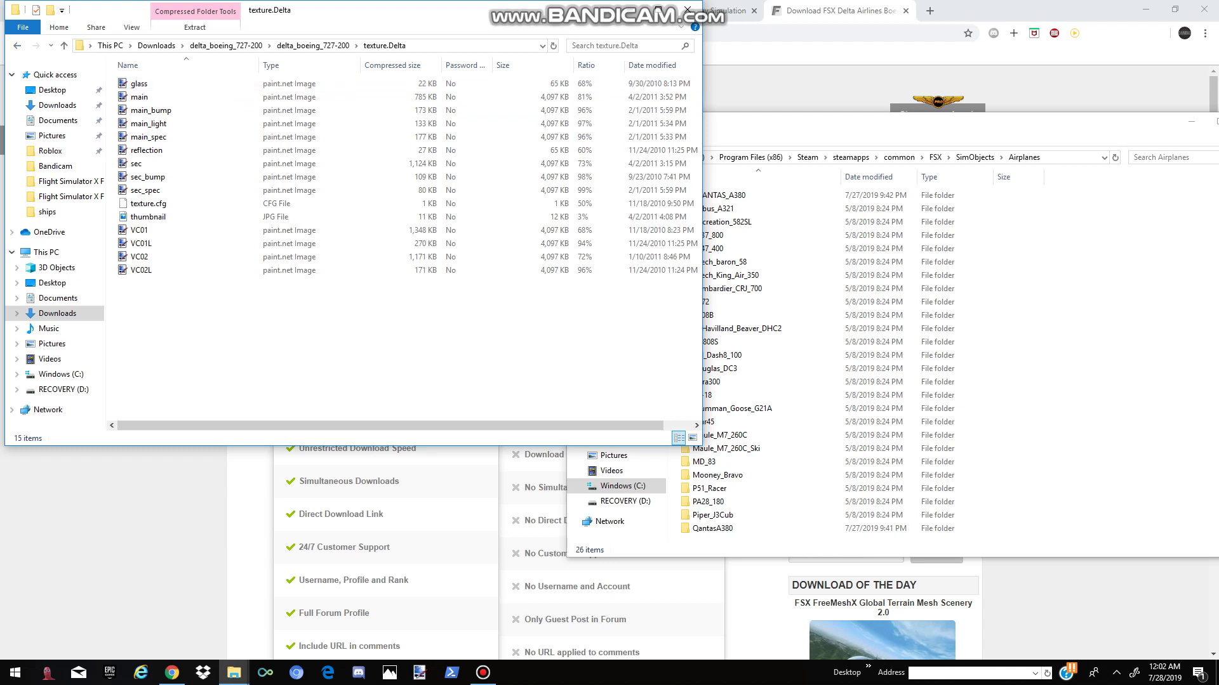
key("BackSpace")
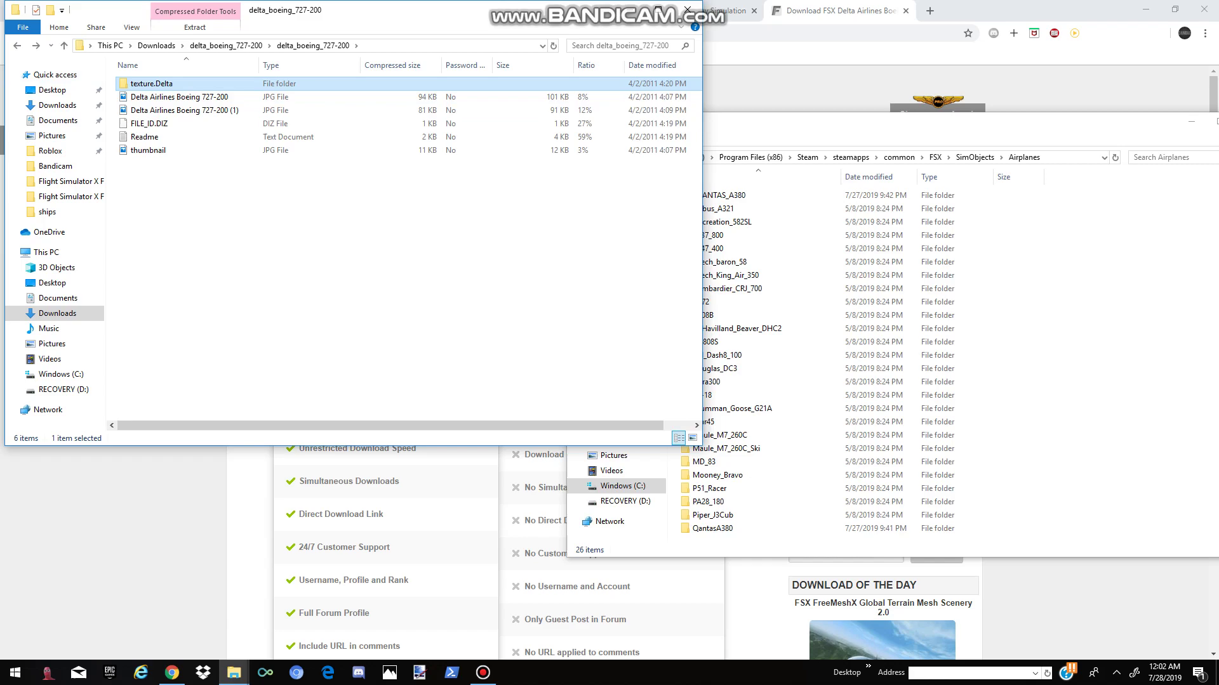
Step: Preview the Delta 727-200 image, return to the zip's top level, and drag the delta_boeing_727-200 folder
double_click(179, 96)
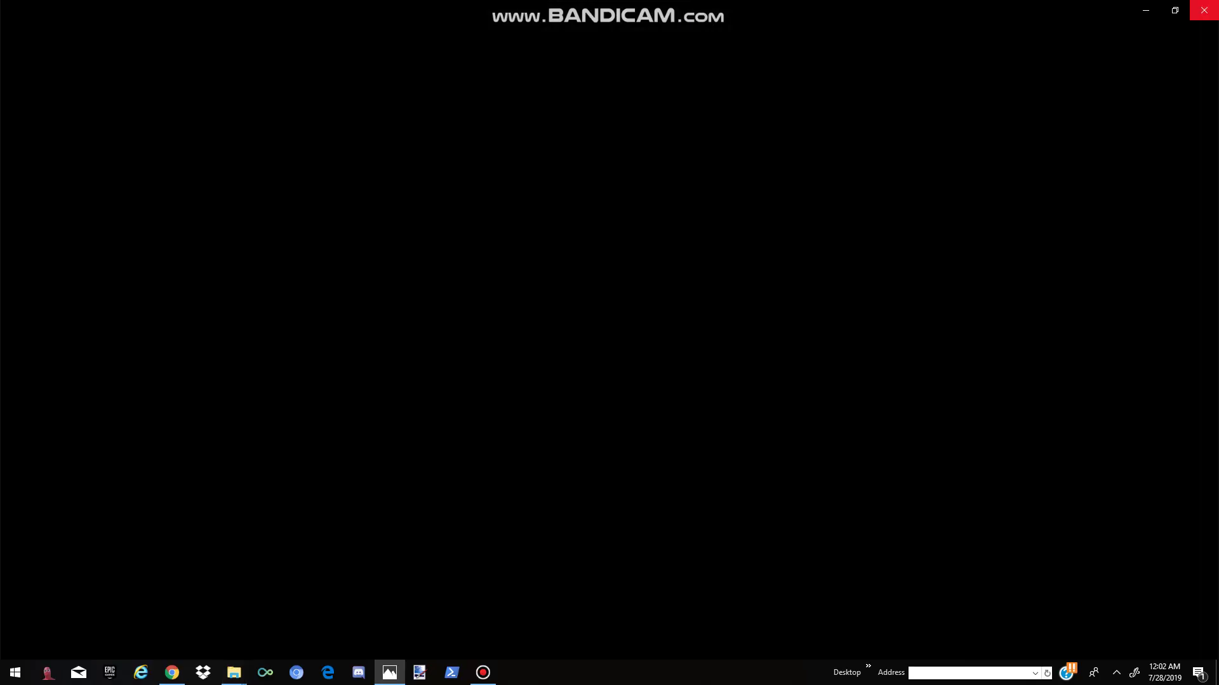
left_click(1204, 9)
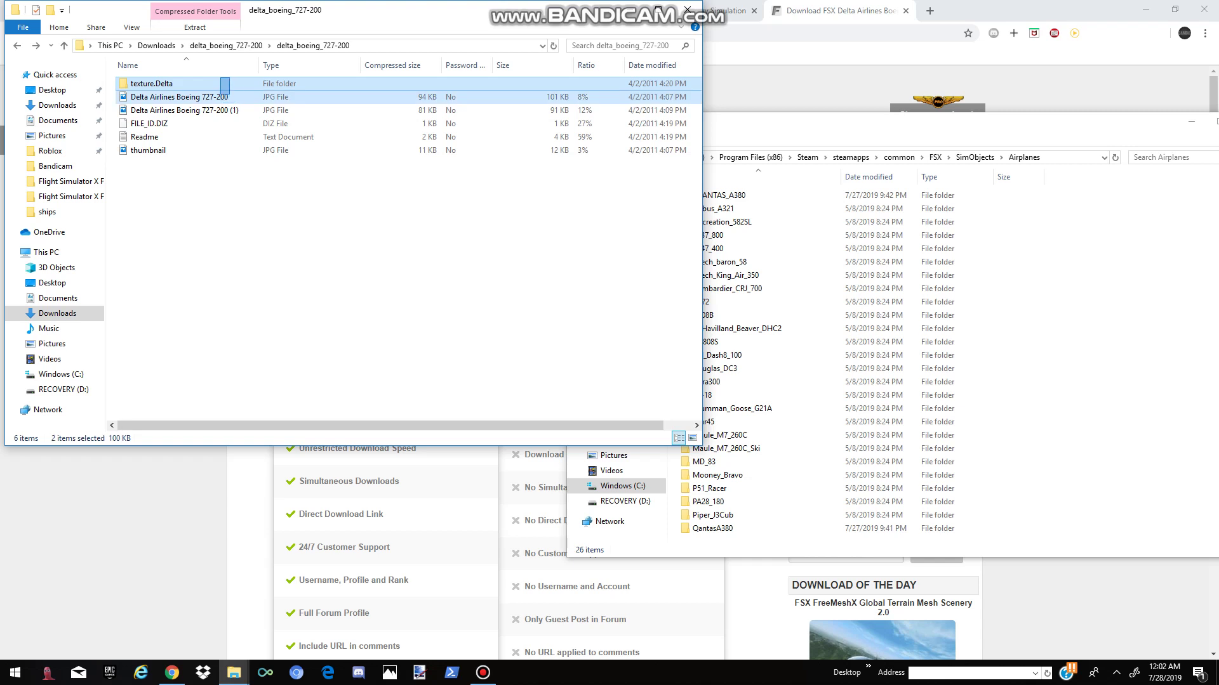
left_click(381, 254)
key("alt+Left")
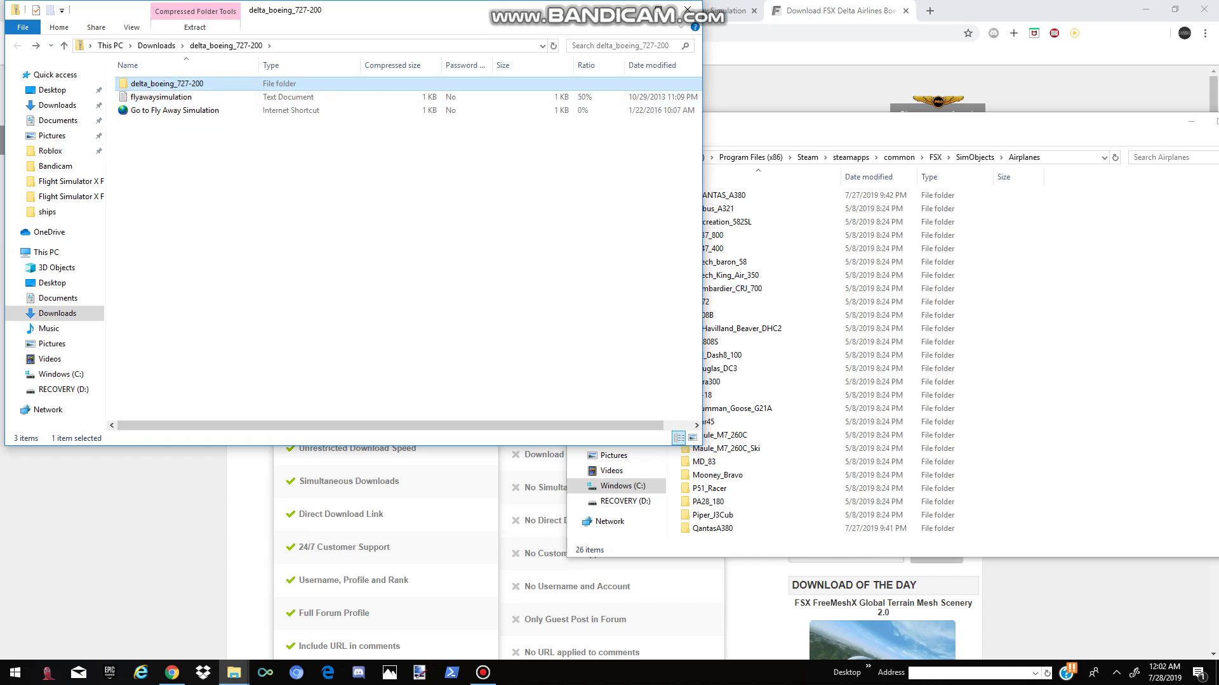
left_click_drag(191, 84, 502, 268)
Step: Drag the delta_boeing_727-200 folder from the zip into the FSX Airplanes folder, bringing it to 27 items
left_click(444, 254)
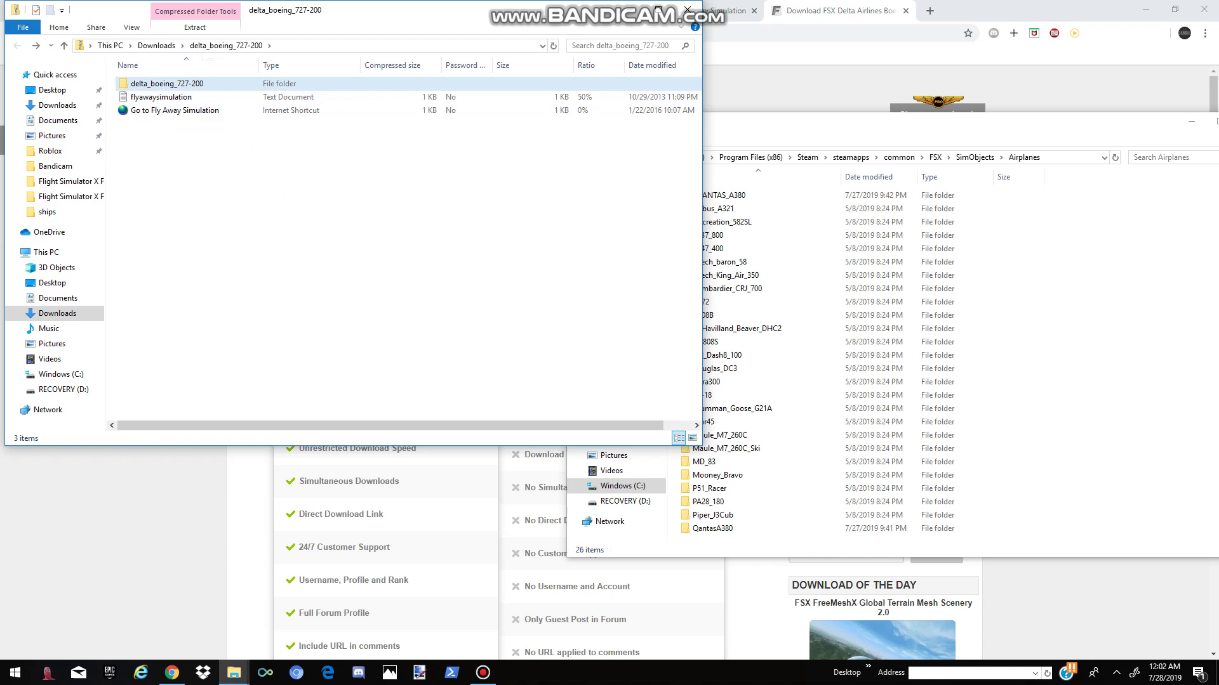
left_click(483, 673)
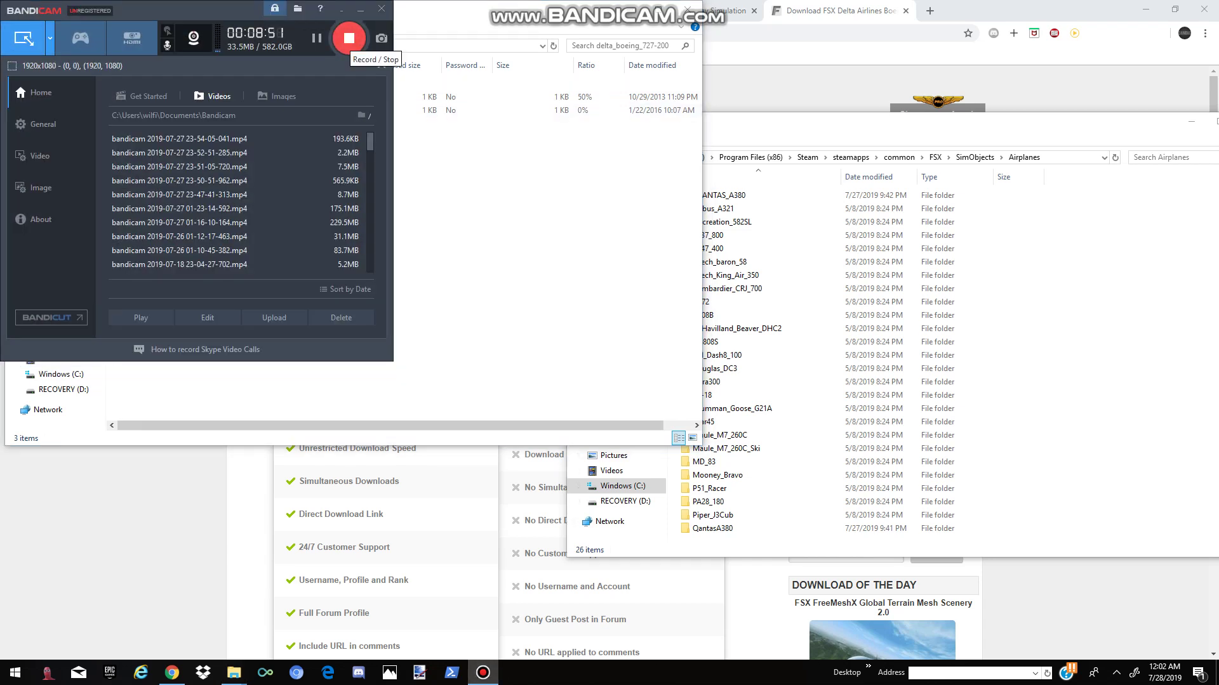
left_click(360, 9)
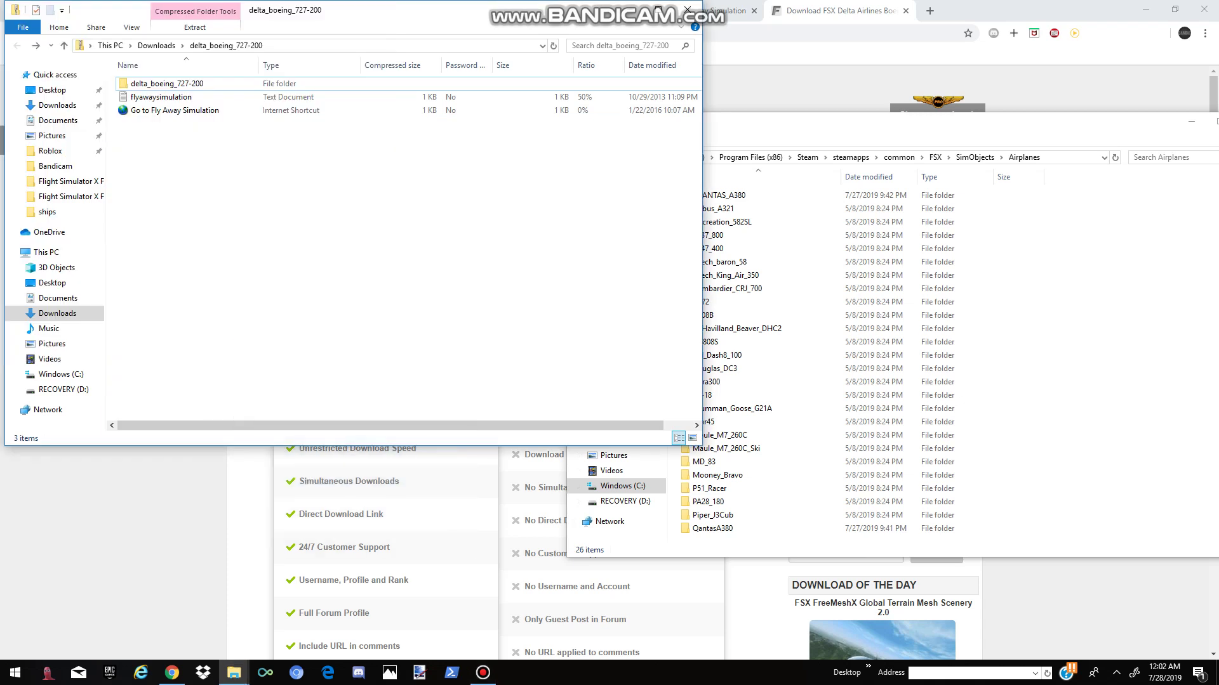
left_click_drag(238, 87, 266, 84)
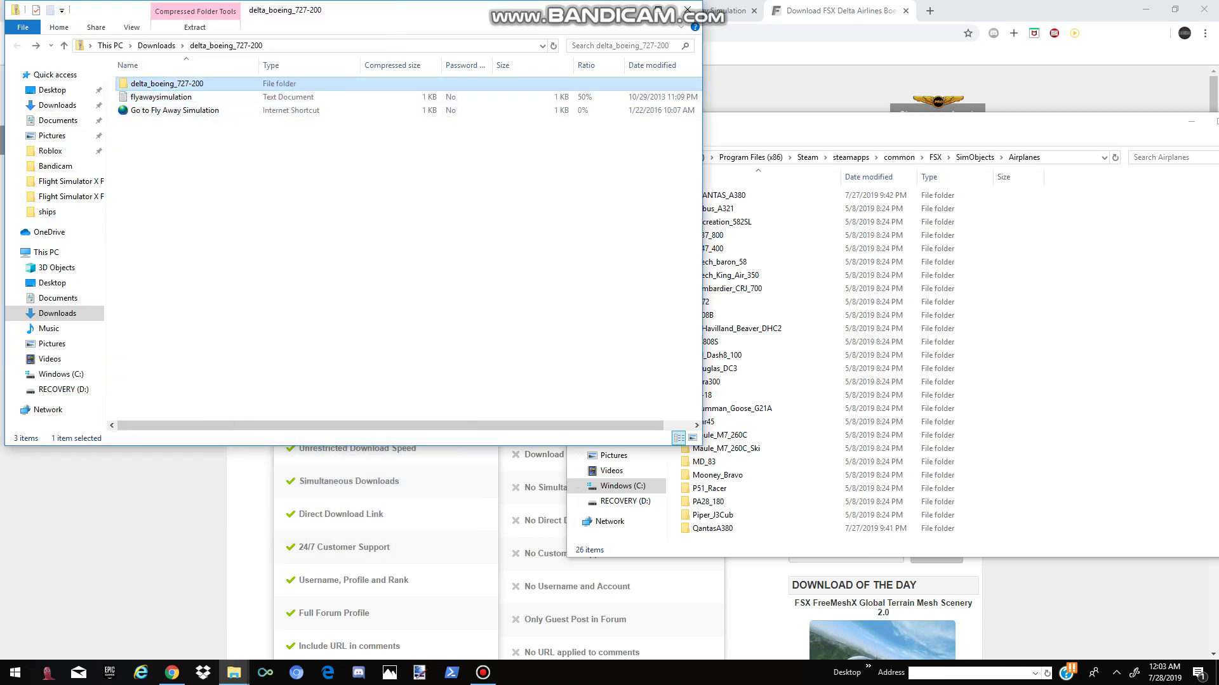
left_click(266, 85)
left_click(266, 84, "ctrl")
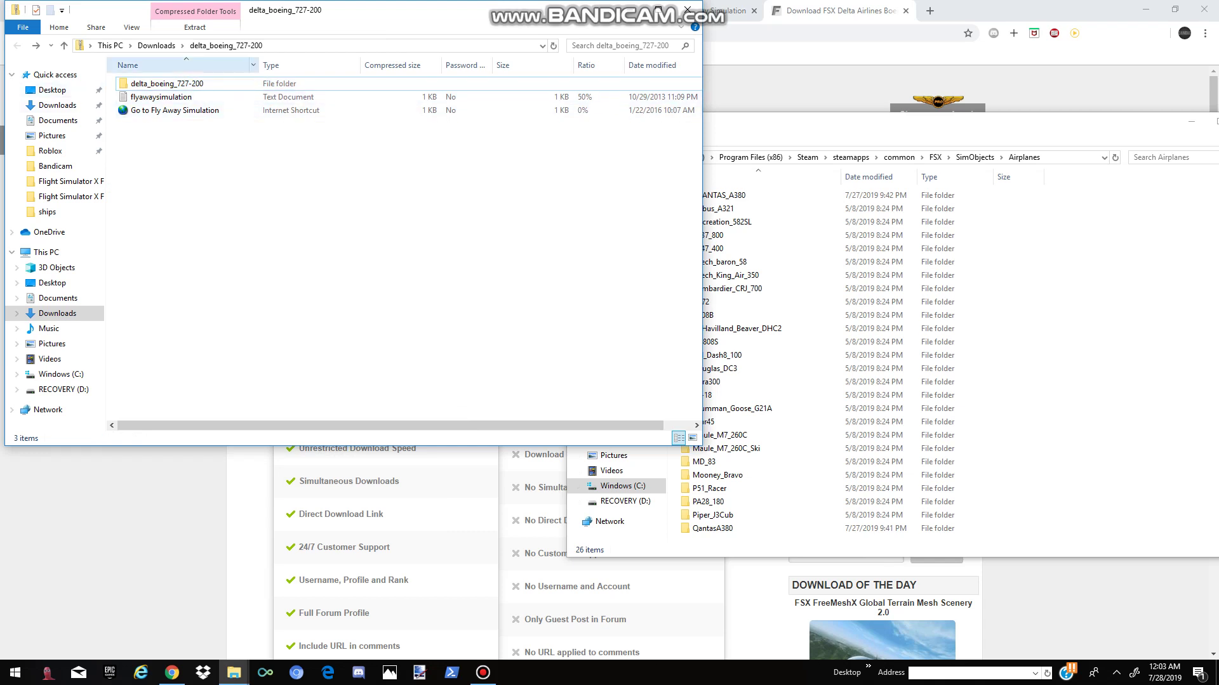
left_click_drag(267, 84, 1117, 400)
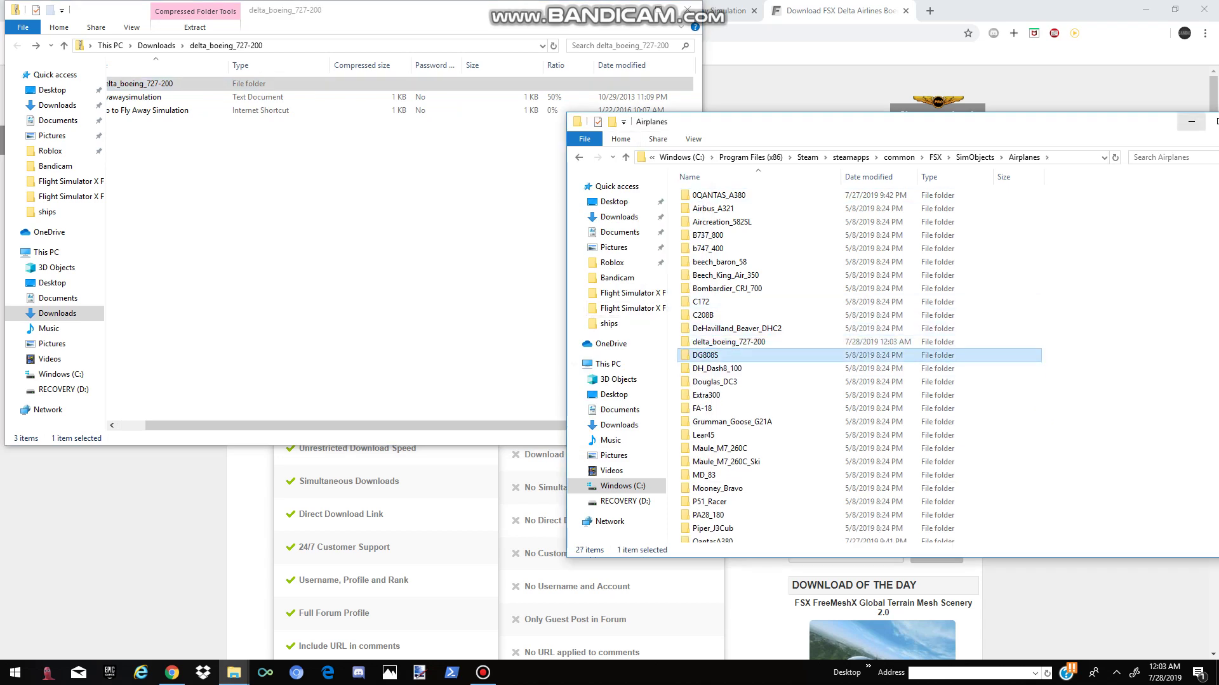
Step: Close the Airplanes and zip folder windows, returning to the Delta 727-200 download page in Chrome
left_click(1191, 121)
mouse_move(234, 673)
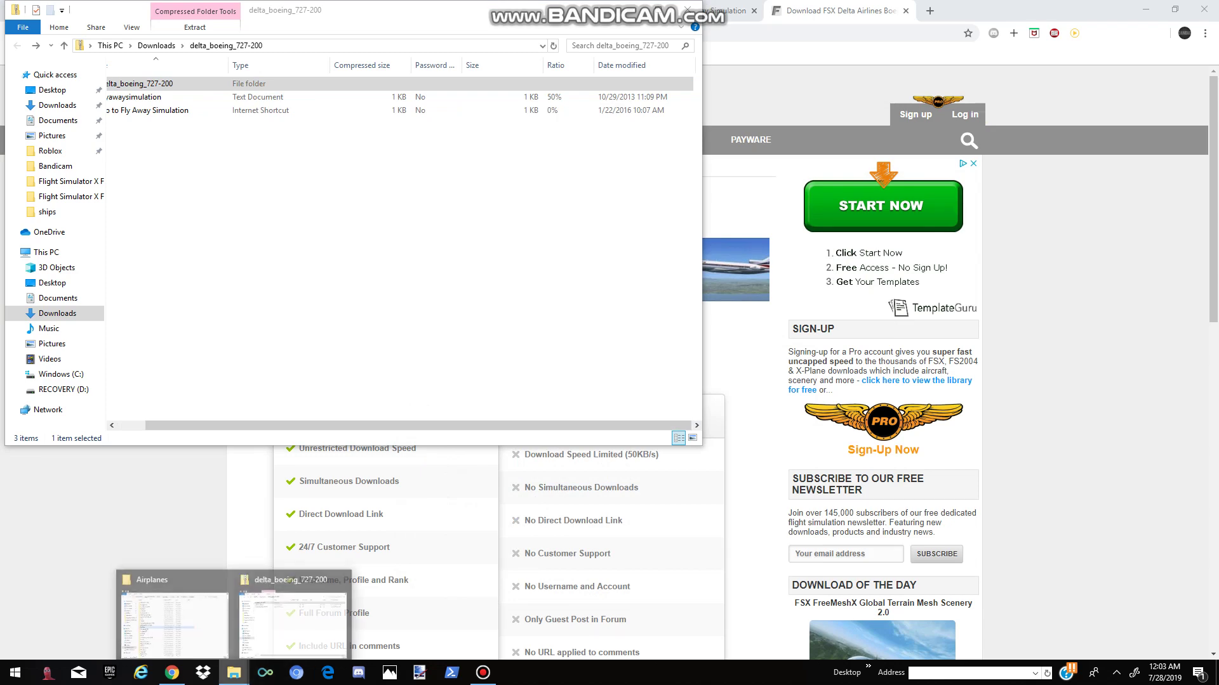
left_click(297, 613)
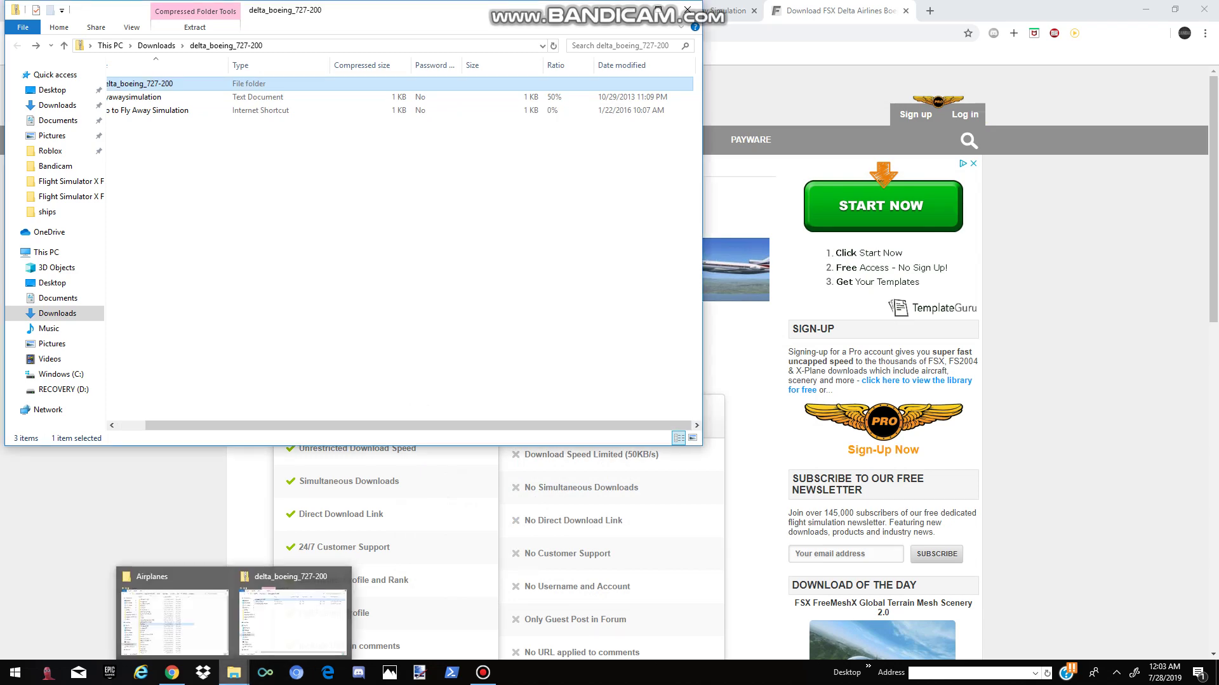
left_click(175, 612)
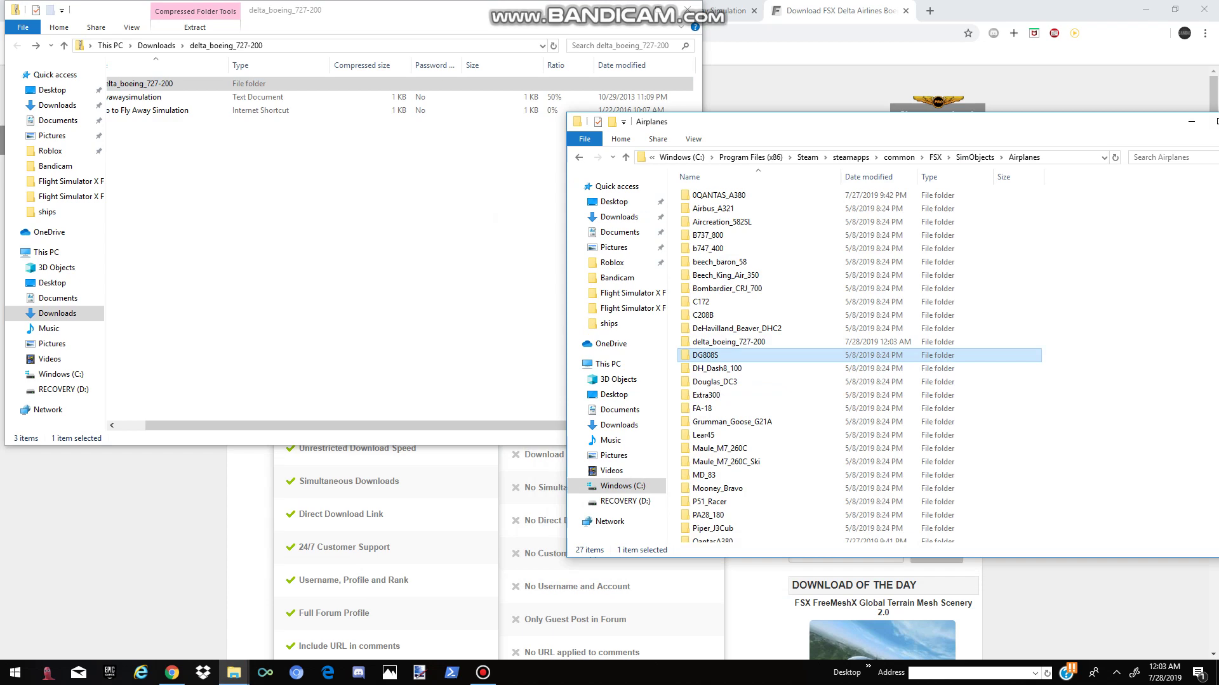
left_click_drag(825, 121, 556, 127)
left_click(988, 134)
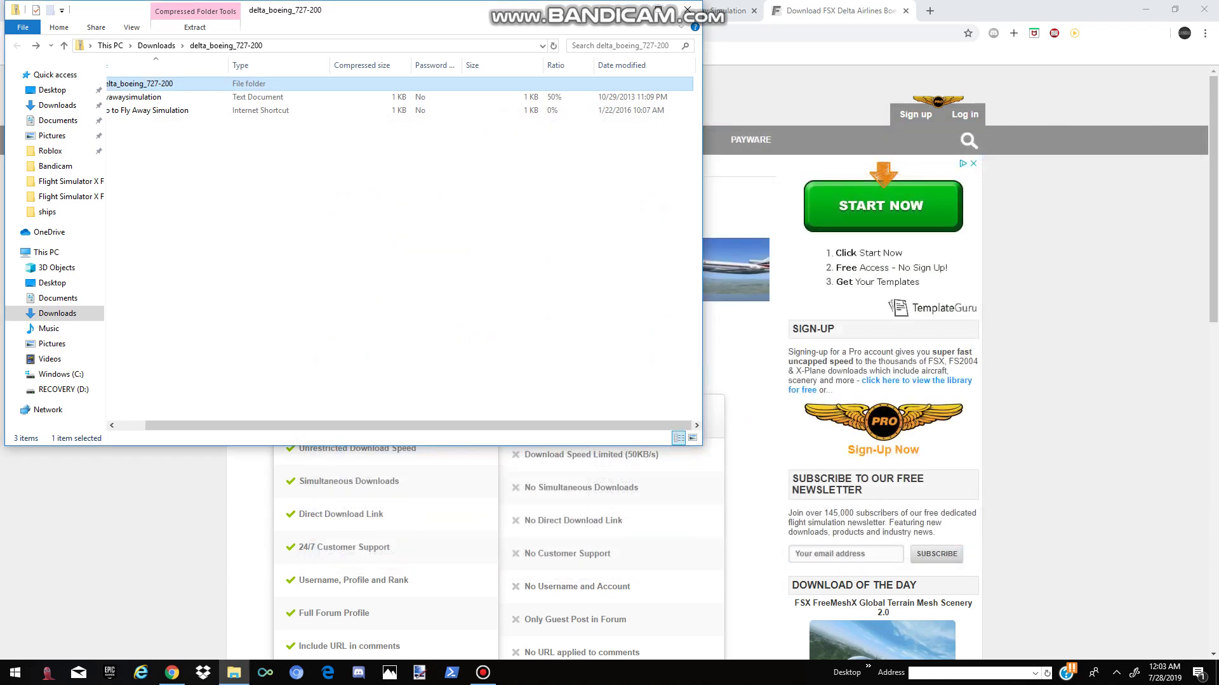
left_click(687, 10)
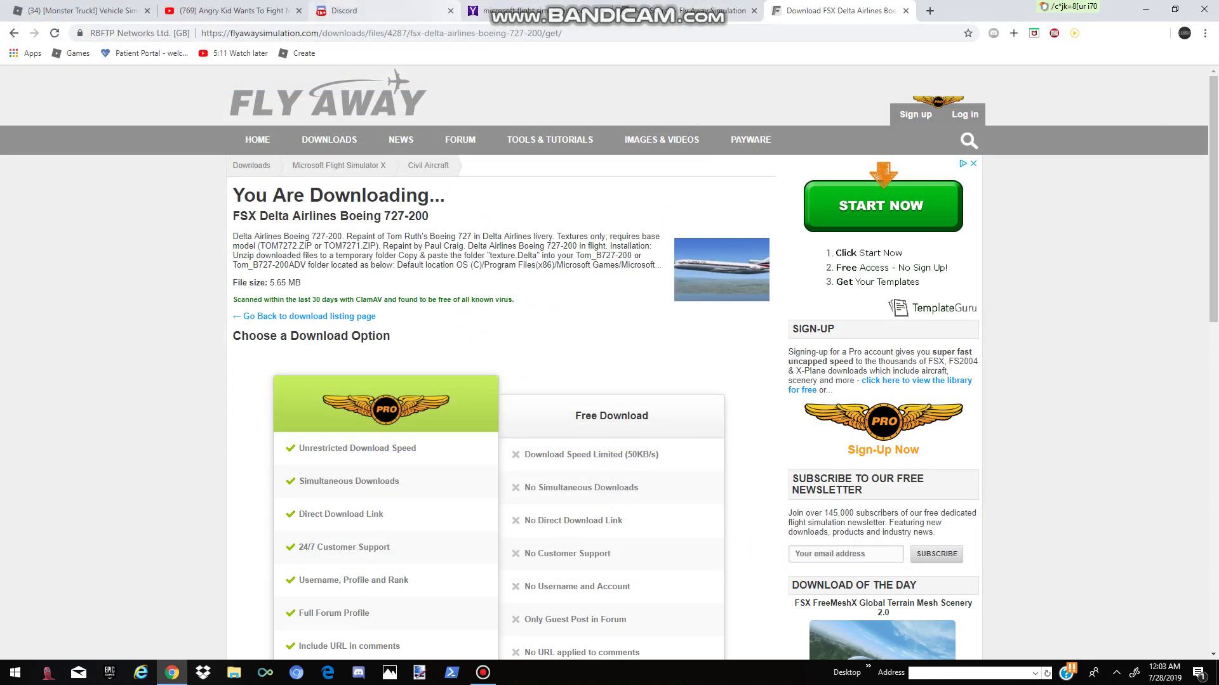